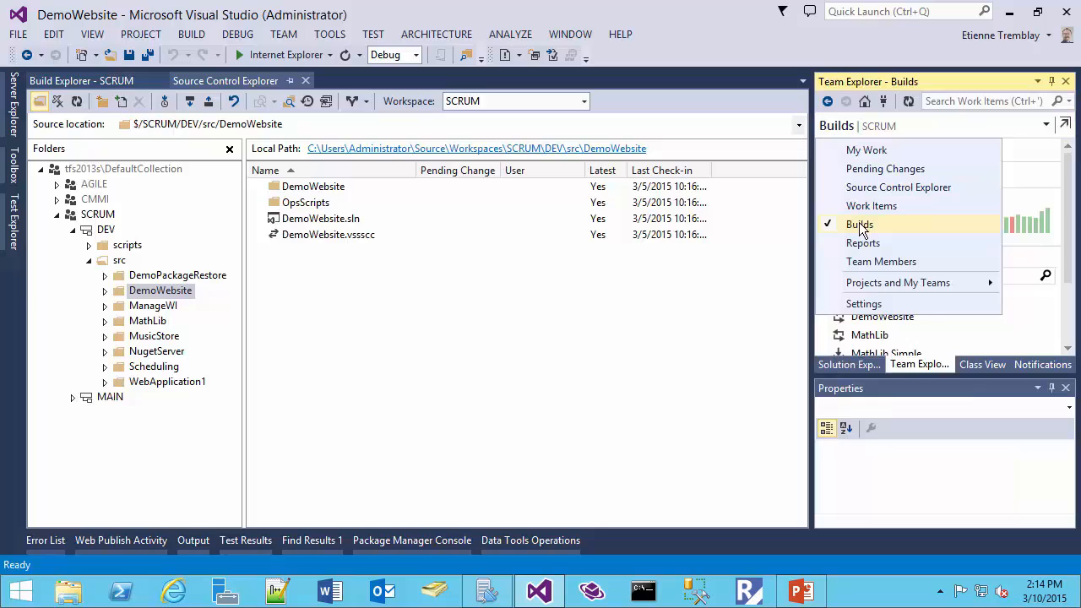
- Create a new build definition in the SCRUM project and name it DemoWebsite.Simple
click(859, 224)
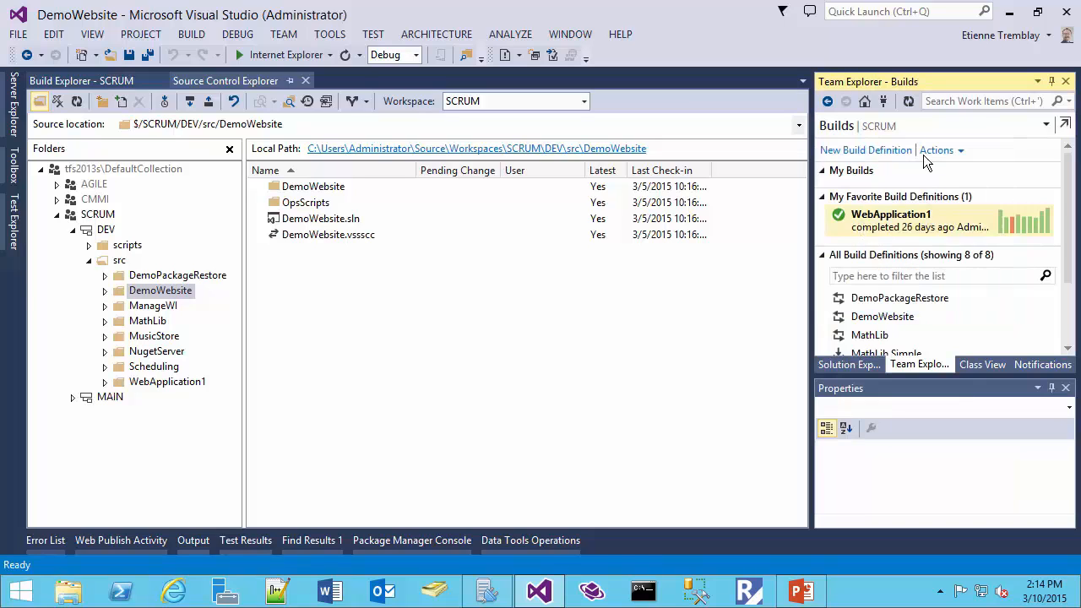
click(874, 152)
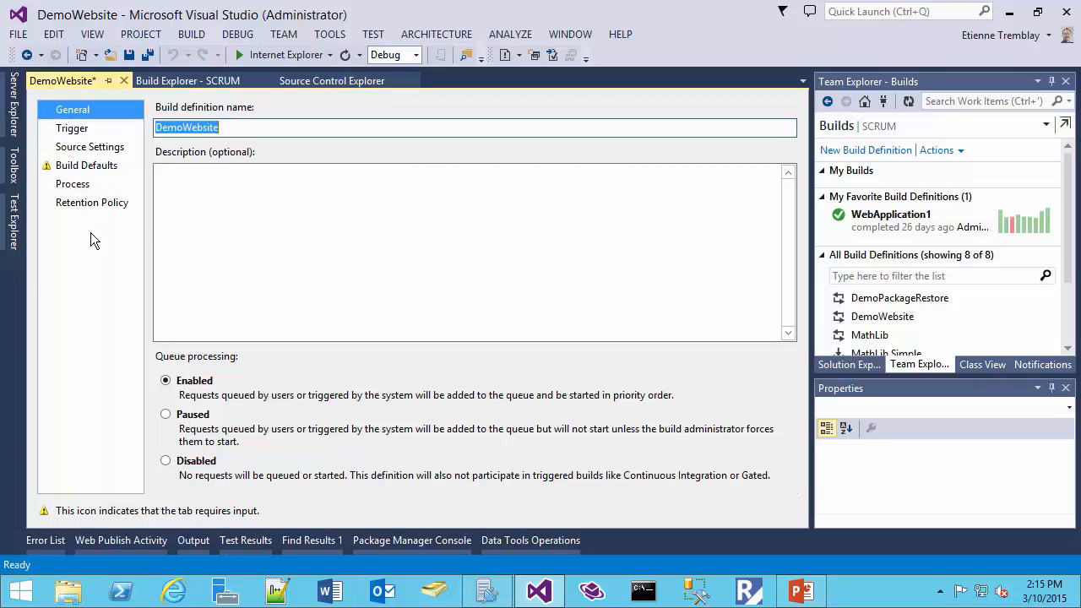
key(End)
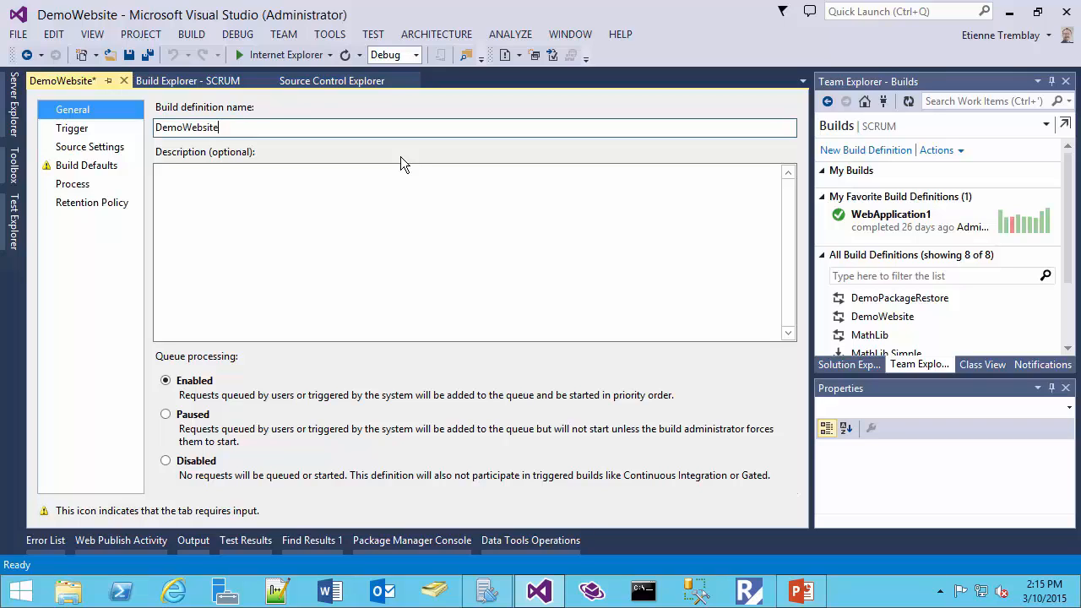
text(.Simple)
- Go through the Continuous Integration, Rolling builds and Gated Check-in triggers, and select the Schedule trigger for the build definition
click(72, 128)
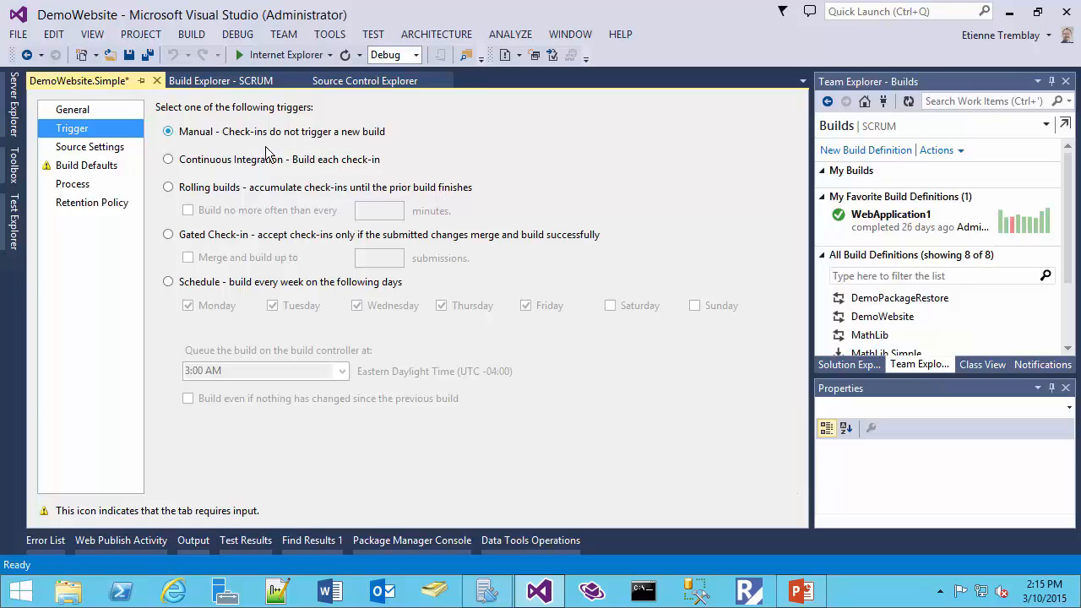
click(172, 161)
click(216, 190)
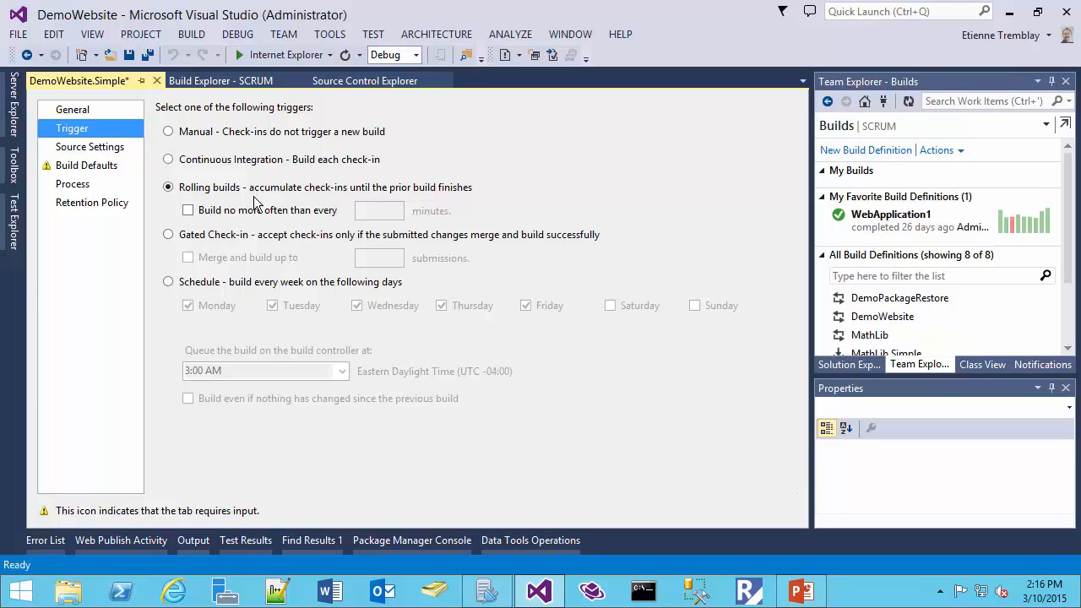
click(234, 236)
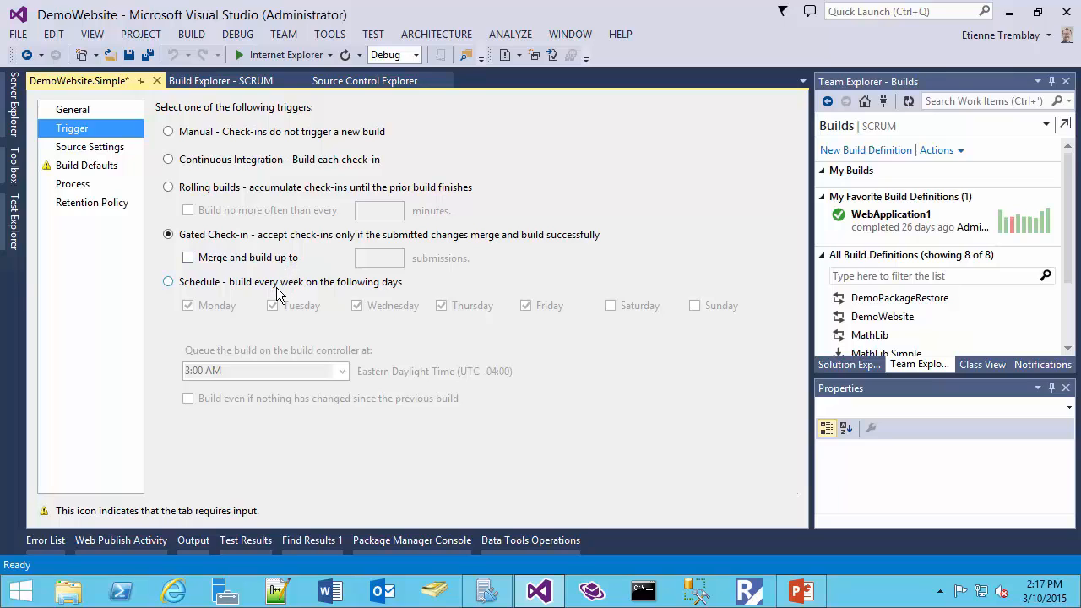
click(277, 285)
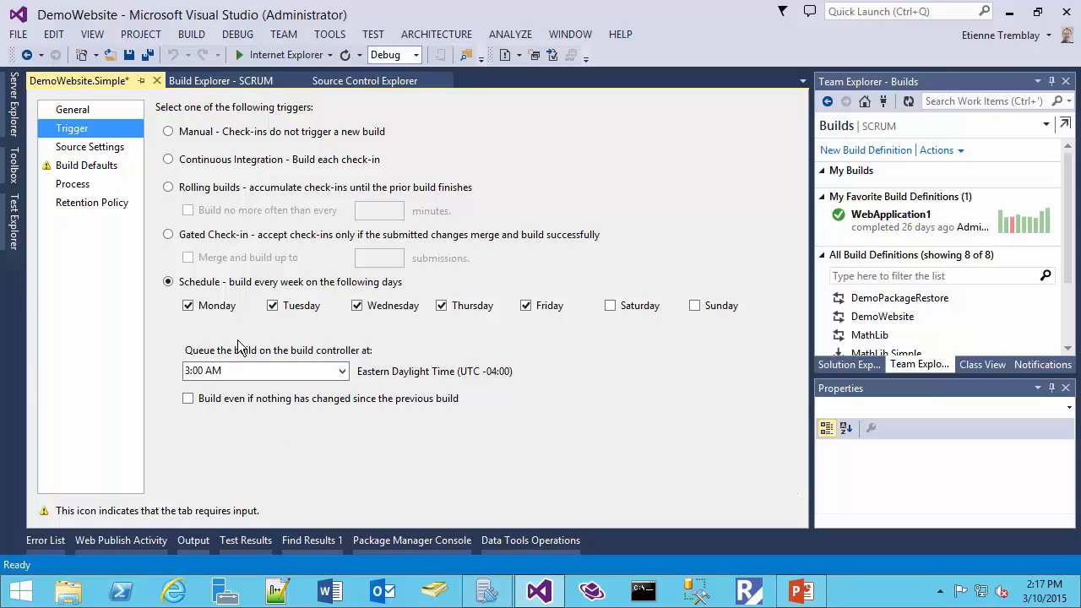
- Remove the cloaked $/SCRUM/Drops working folder from the build definition's source settings
click(100, 148)
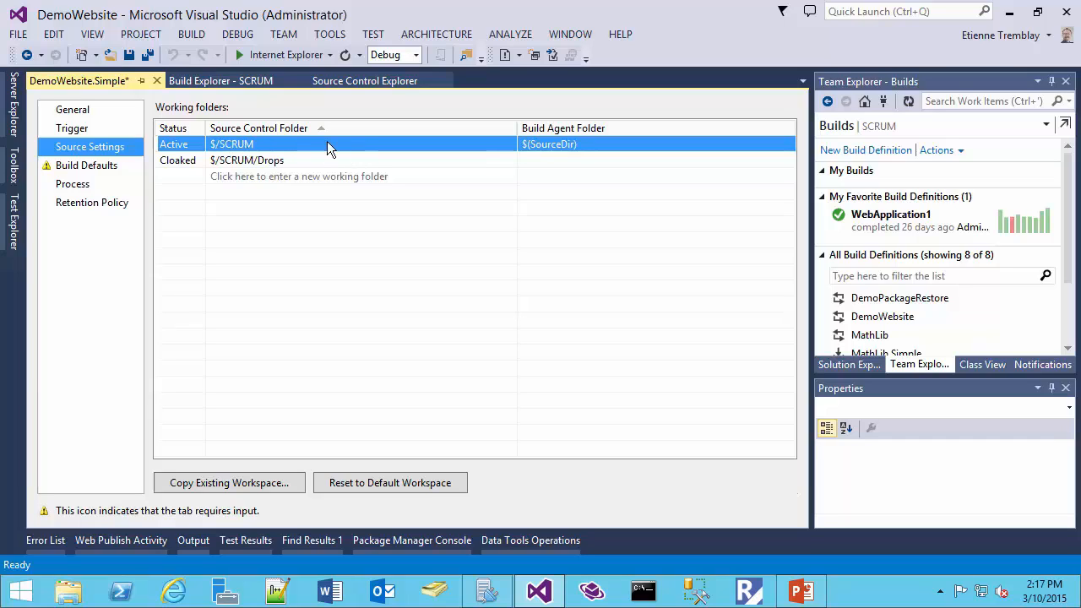
click(336, 162)
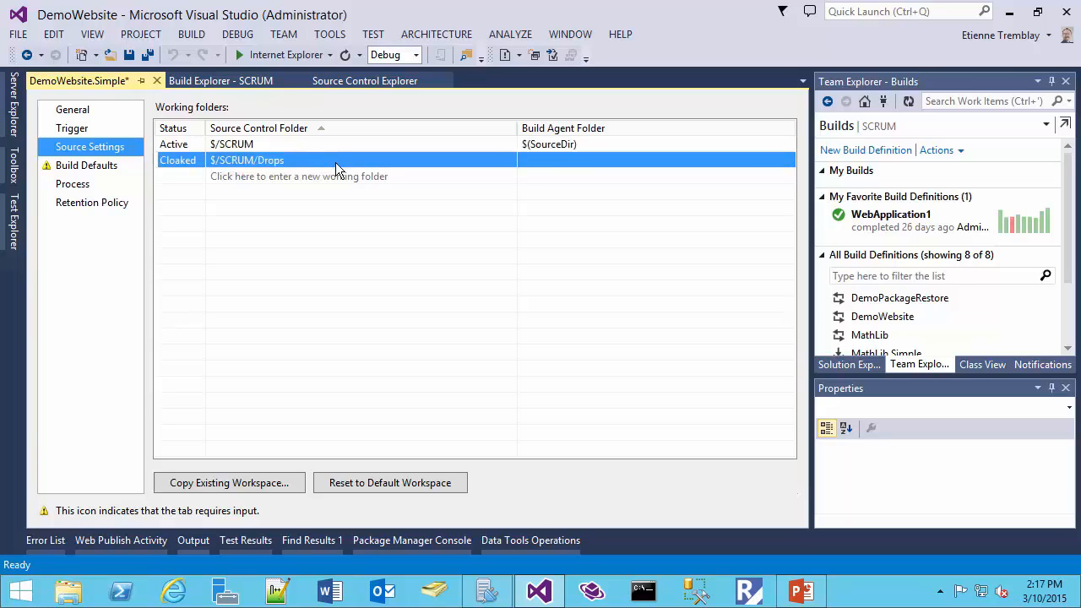
key(Delete)
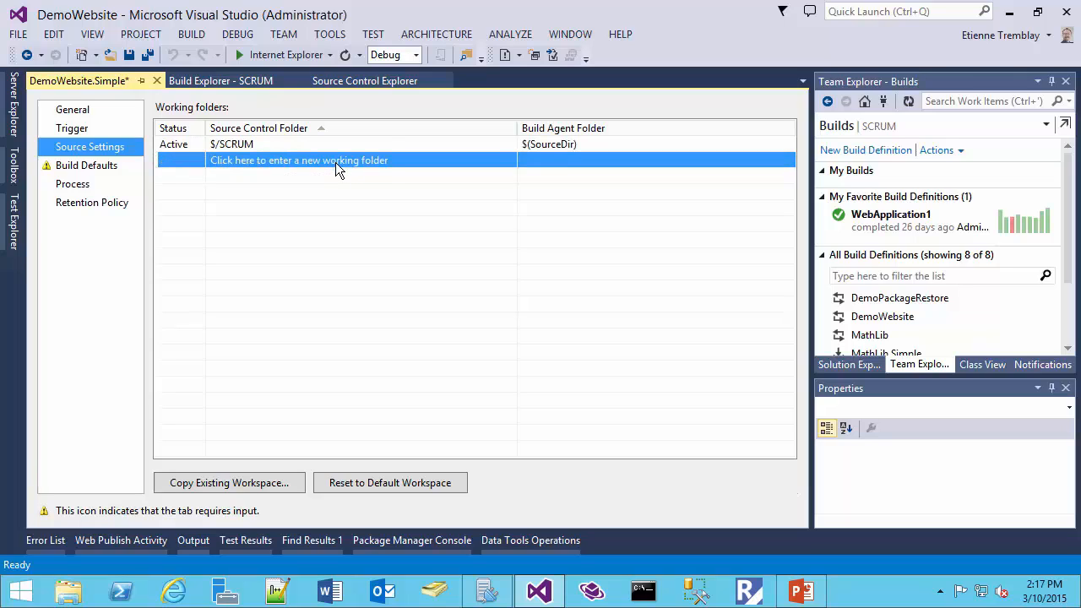
- Set the active working folder's source control folder to $/SCRUM/DEV/src/DemoWebsite
click(391, 145)
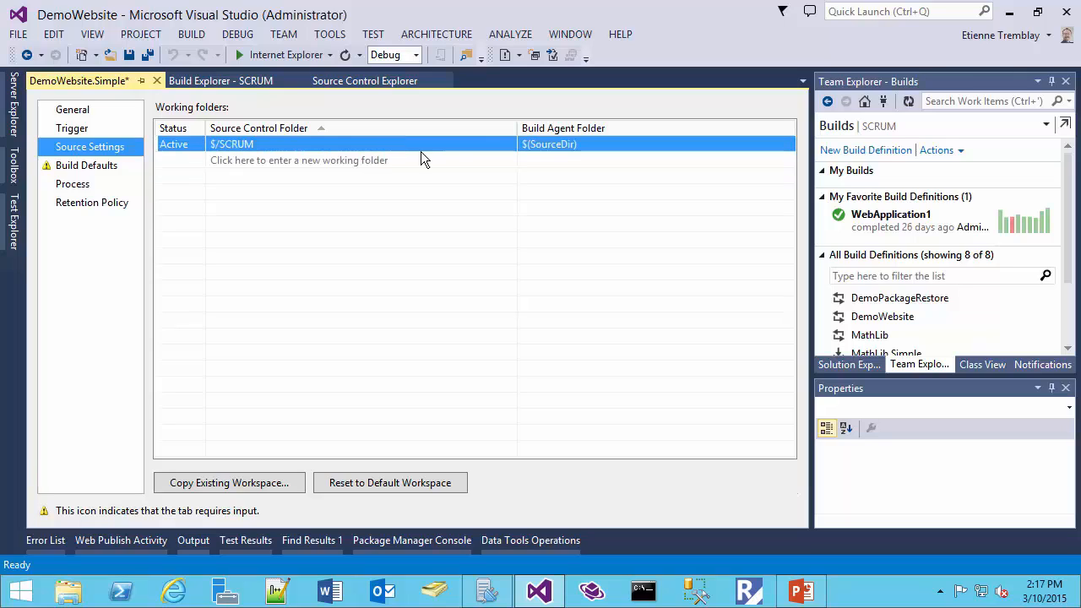
click(507, 143)
click(508, 147)
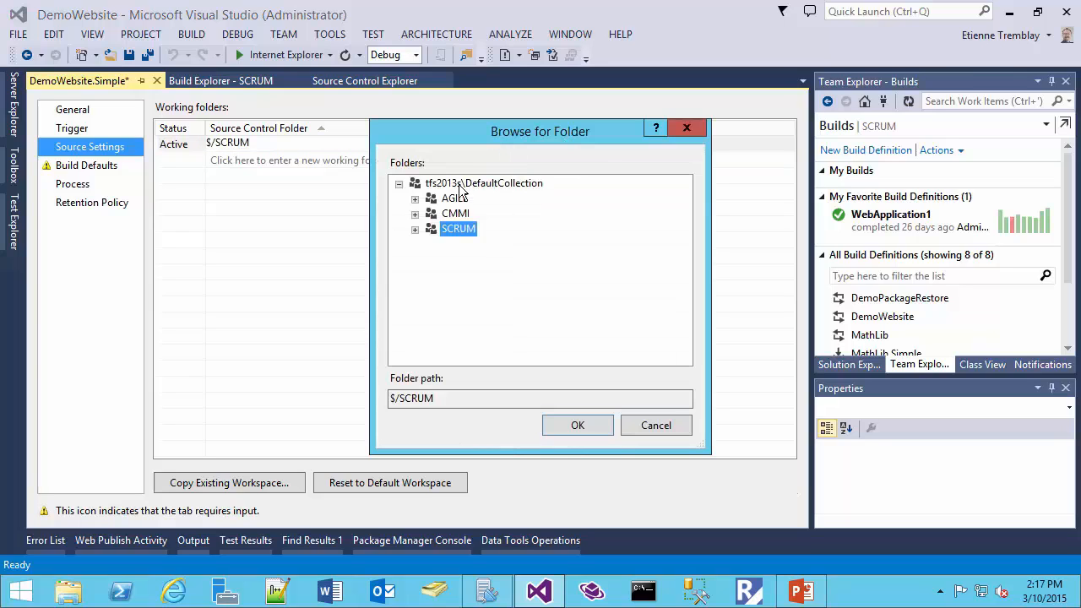
click(415, 229)
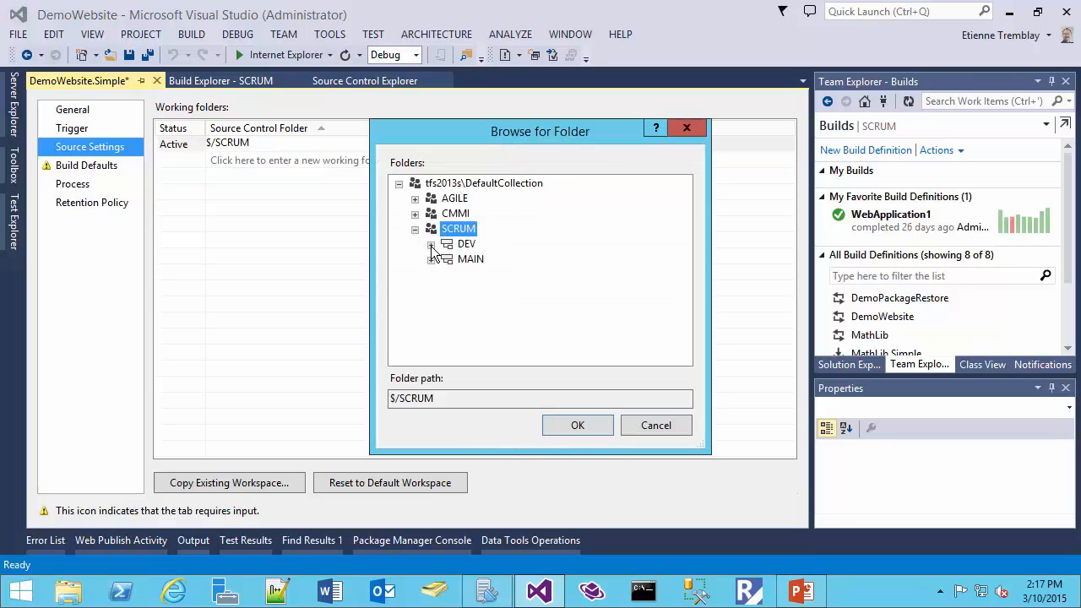
click(431, 245)
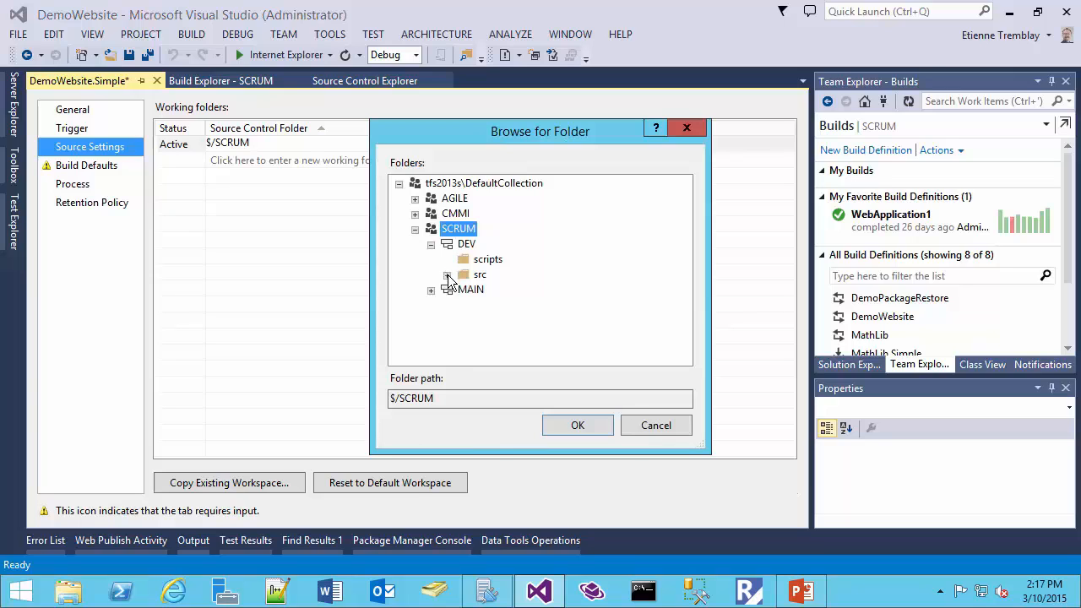
click(447, 275)
click(519, 260)
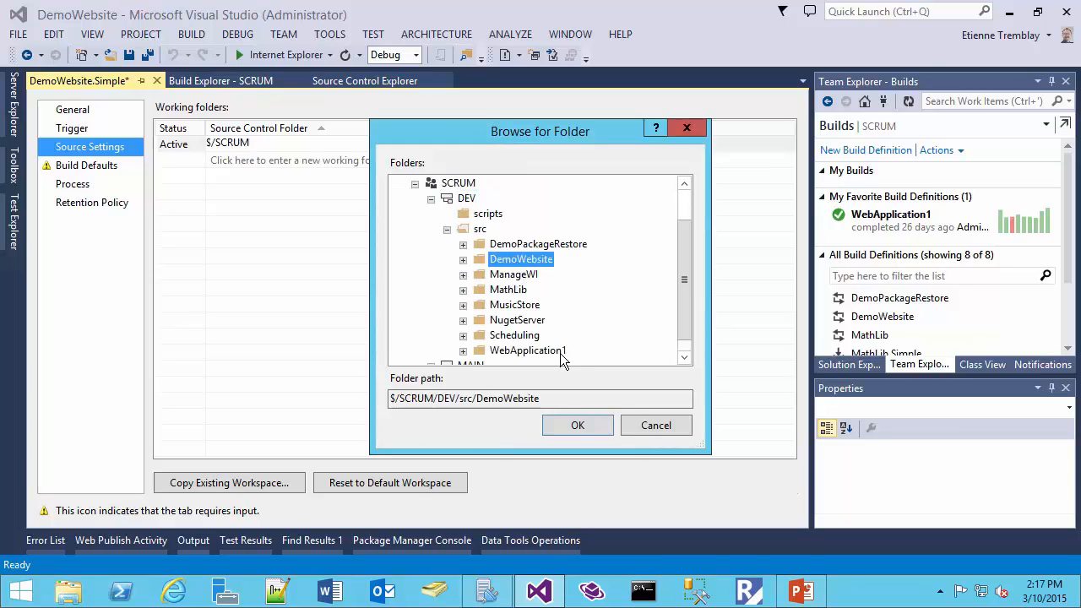
click(571, 425)
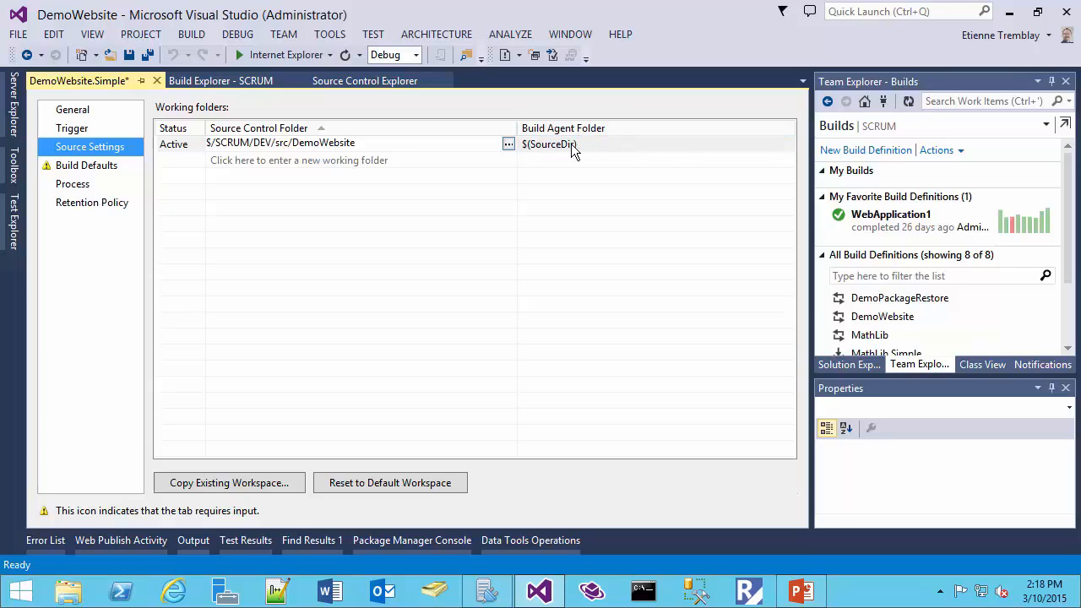
- Examine the working directory in the properties of build agent TFS2013S - Agent1, leaving its settings as they are
click(939, 152)
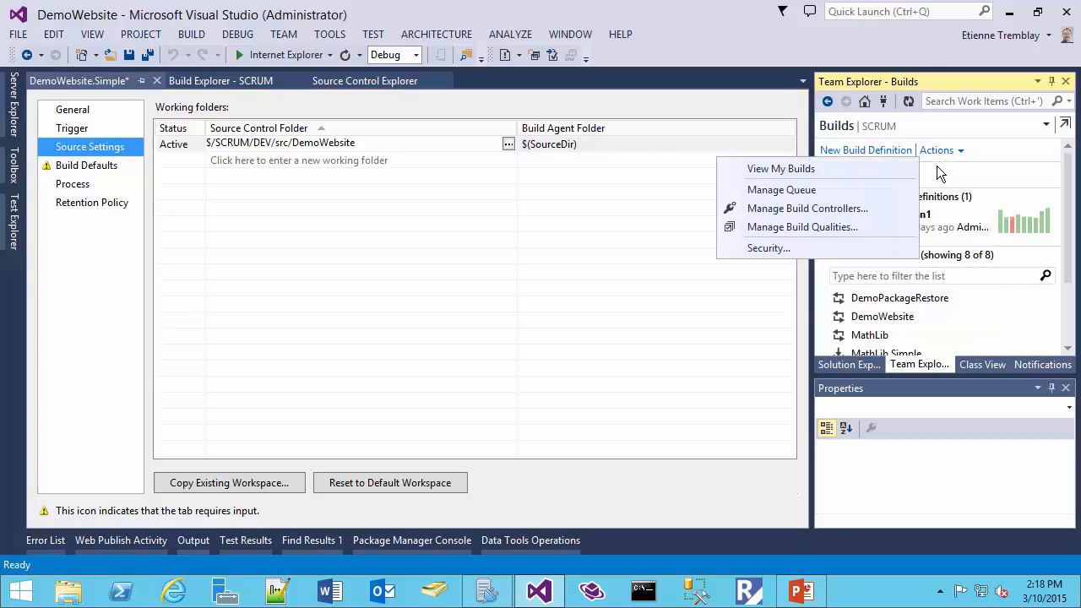
click(881, 208)
click(456, 243)
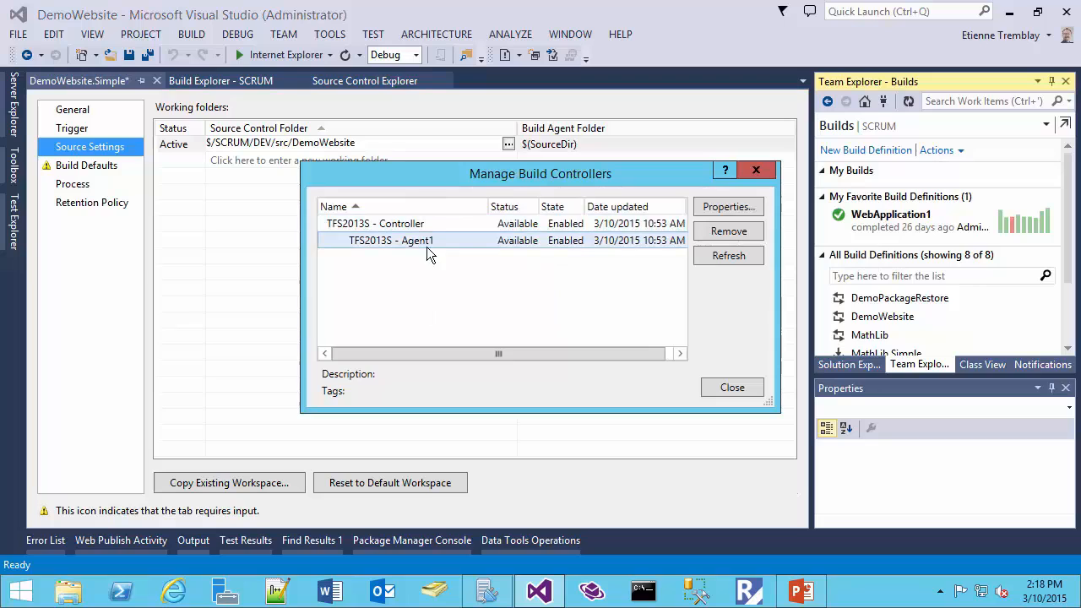
click(717, 206)
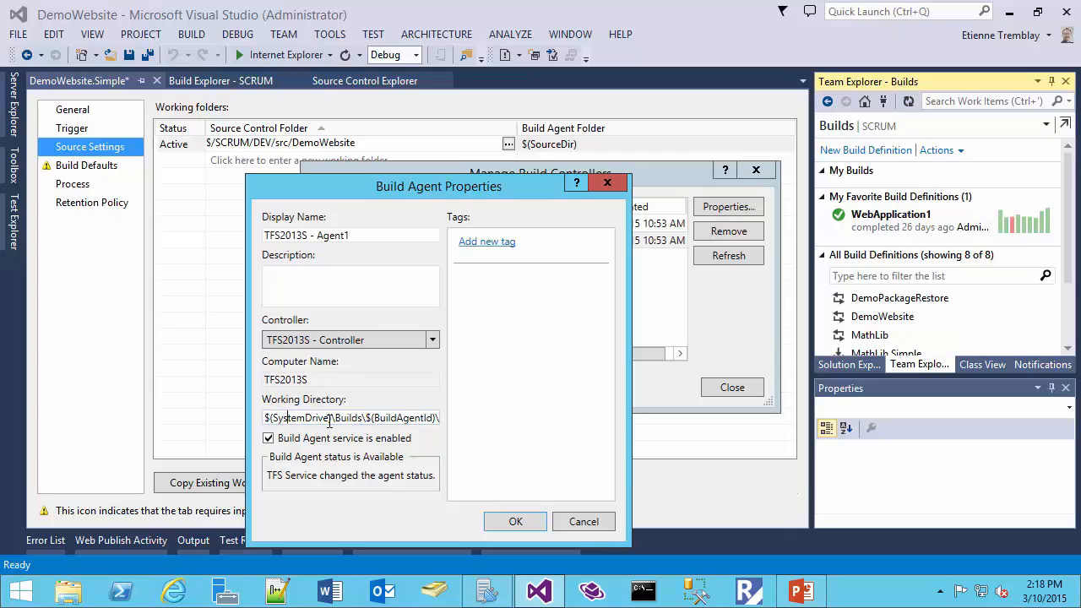
click(579, 521)
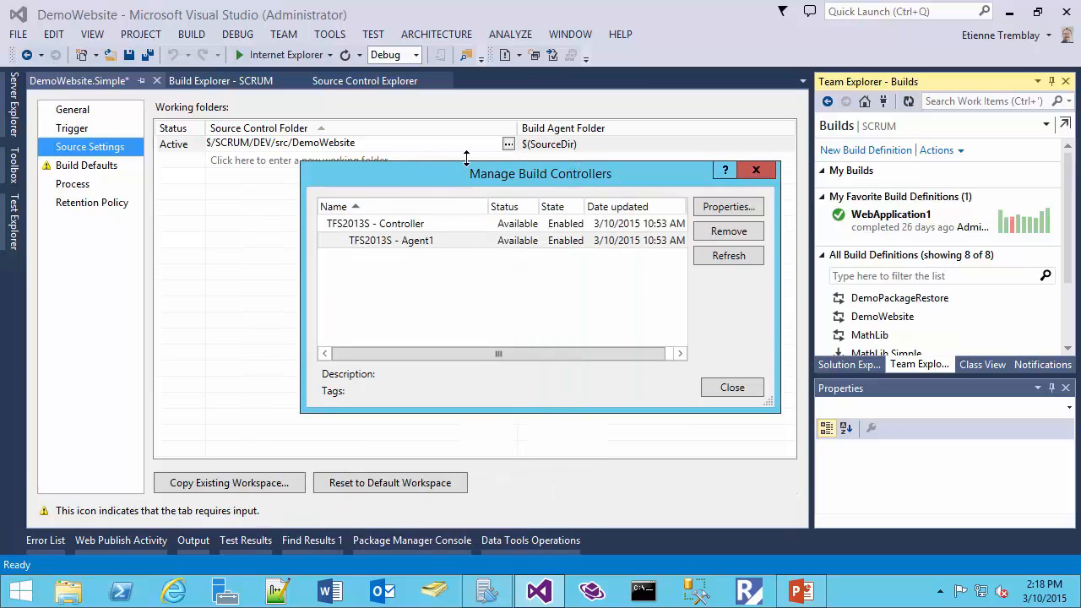
click(732, 394)
- Set the staging location's drop folder for build output to \\tfs2013s\drops
click(92, 166)
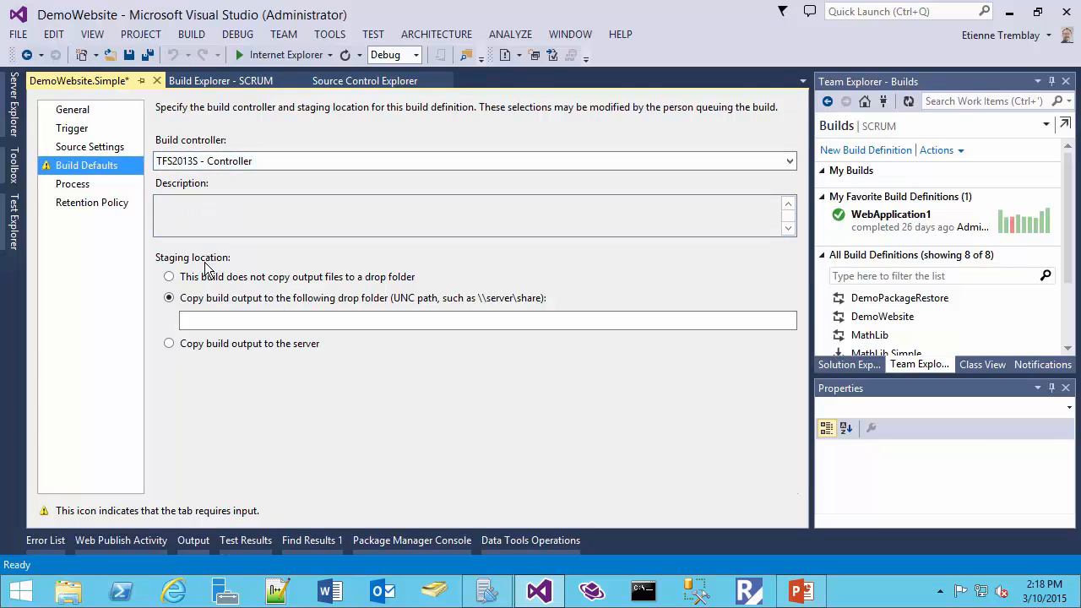
click(199, 321)
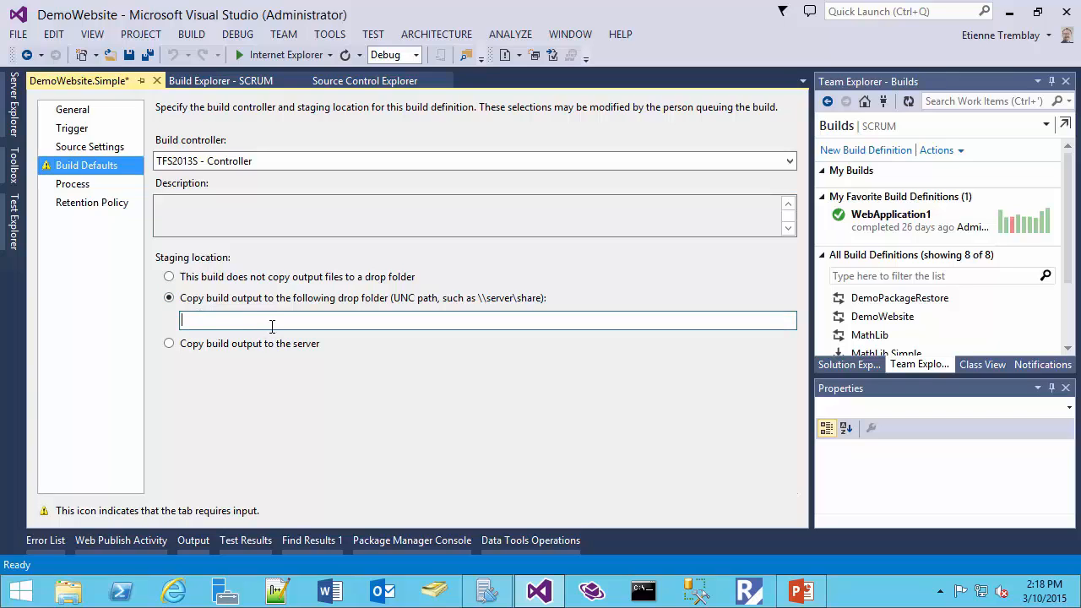
text(\\tfs2013s\drops)
drag(260, 323, 174, 326)
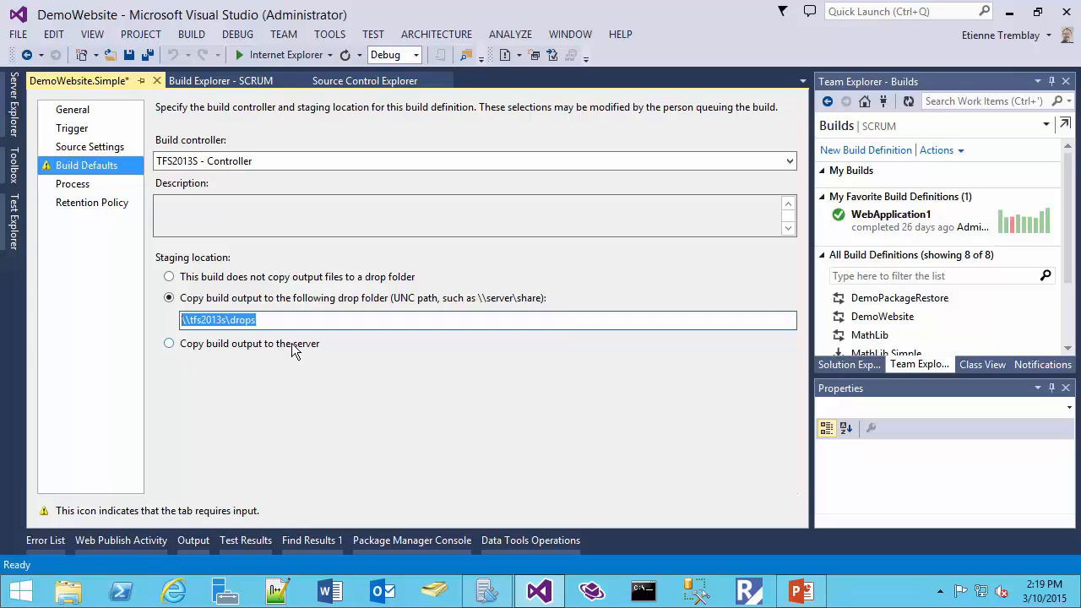
click(256, 320)
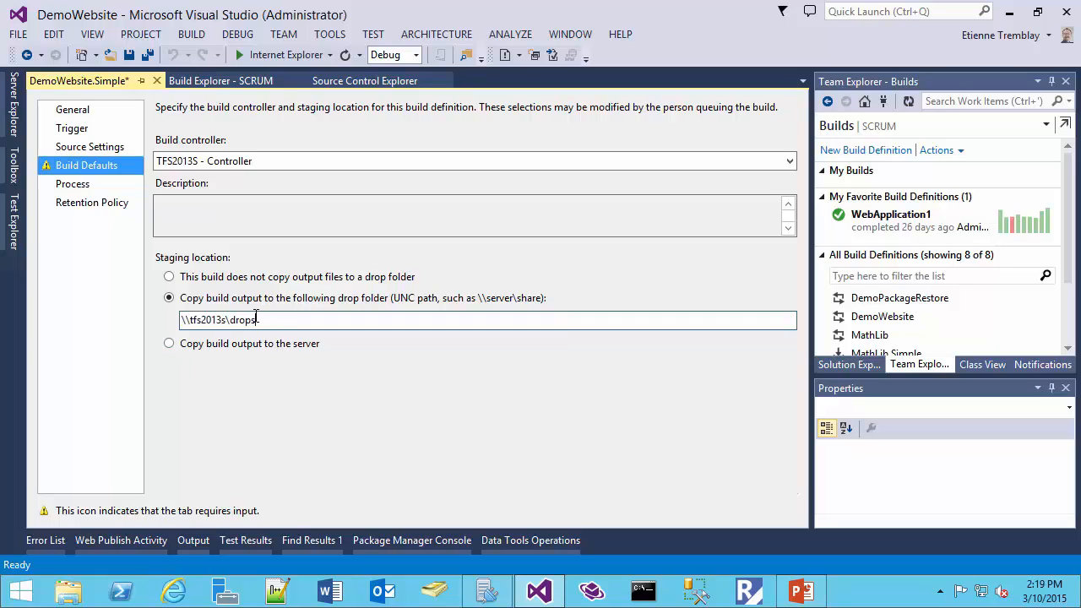
drag(256, 321, 172, 325)
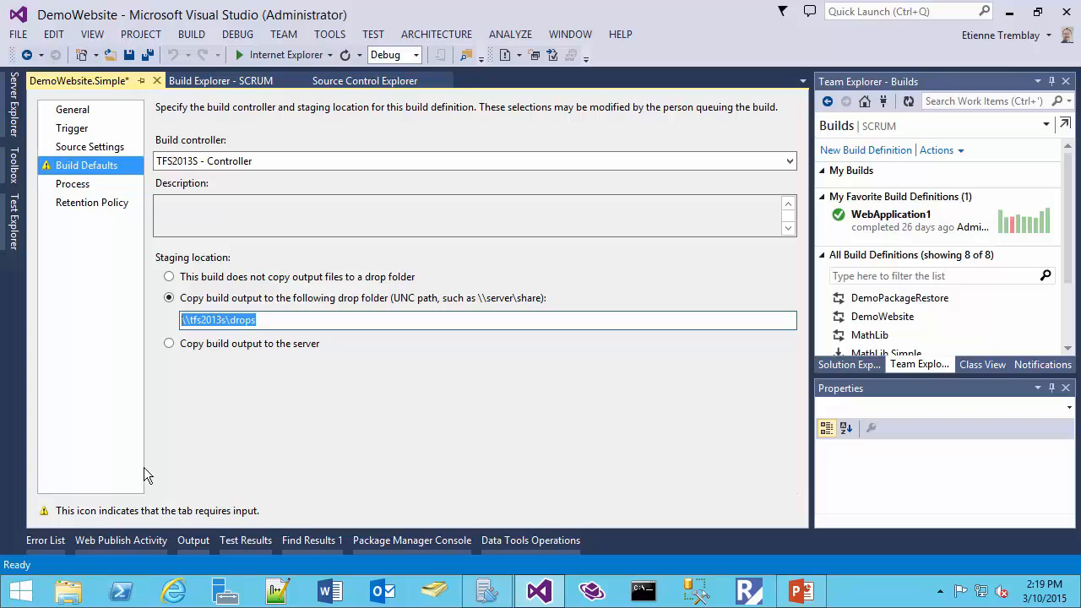
- Review the available build process template files for the definition and keep Default Template (TfvcTemplate.12.xaml)
click(77, 186)
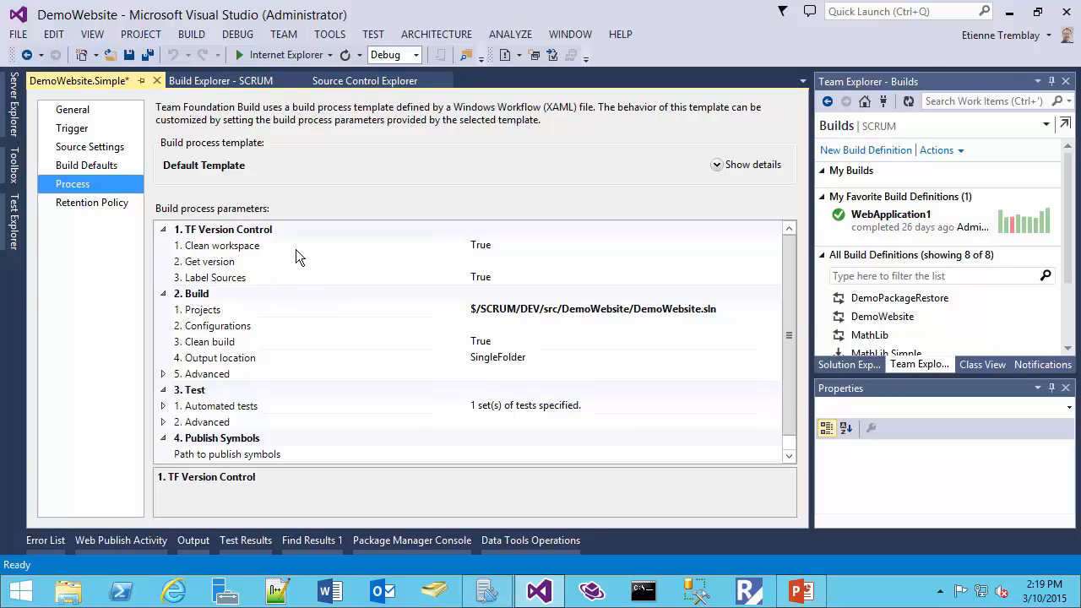
click(715, 167)
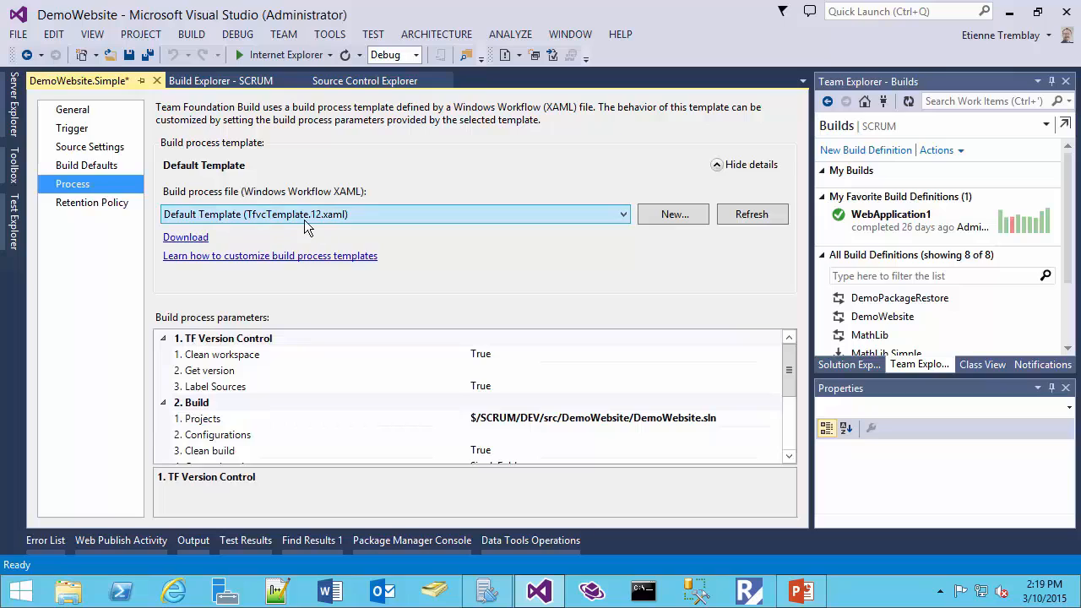
click(233, 213)
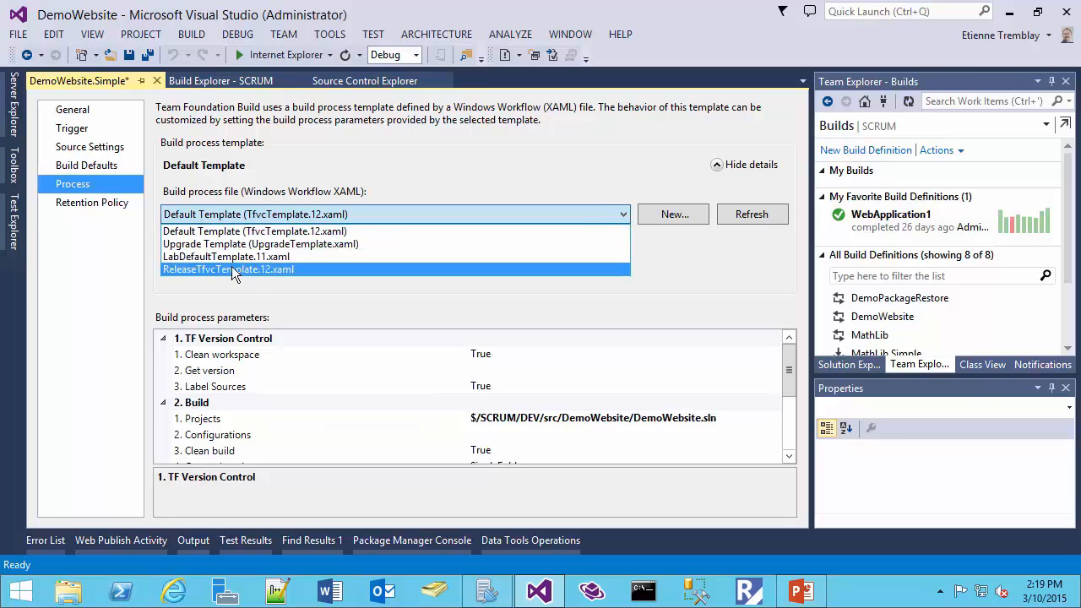
click(255, 216)
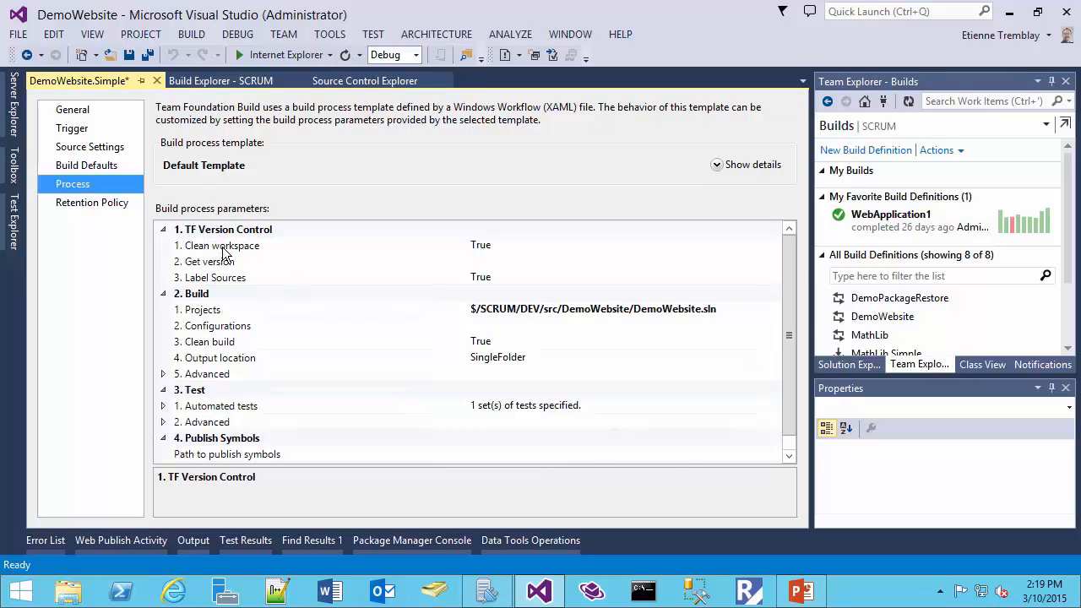
- Review the Clean workspace, Get version and Label Sources process parameters, and collapse the TF Version Control group
click(249, 247)
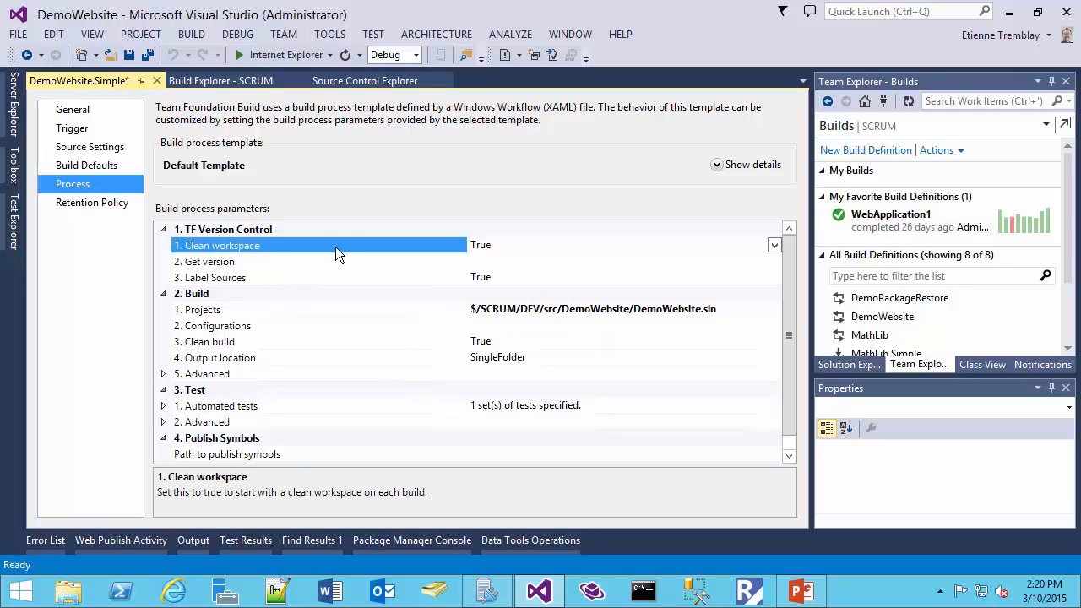
click(262, 259)
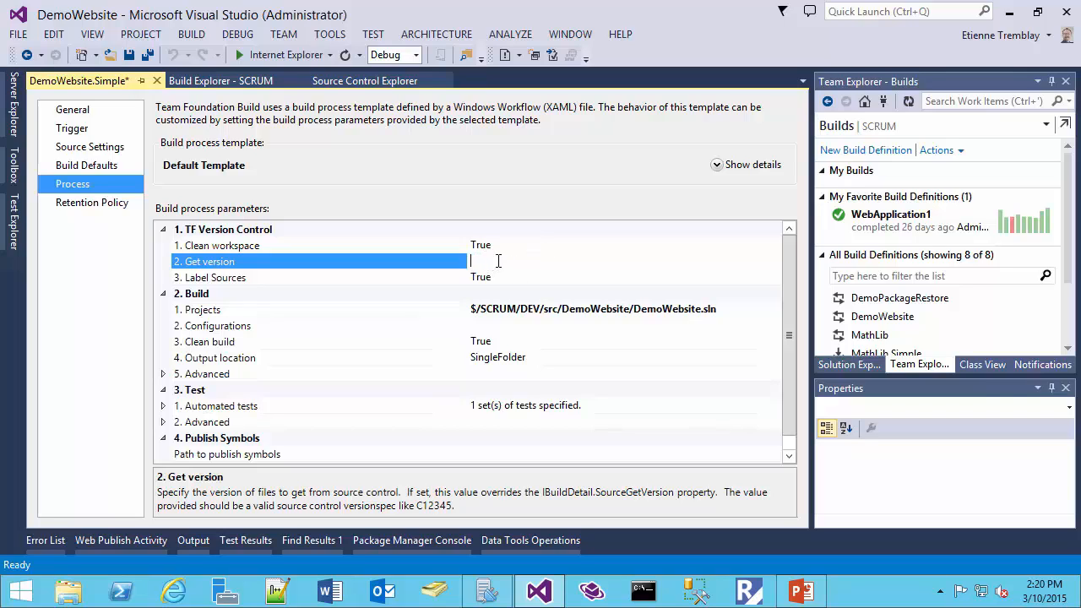
click(428, 276)
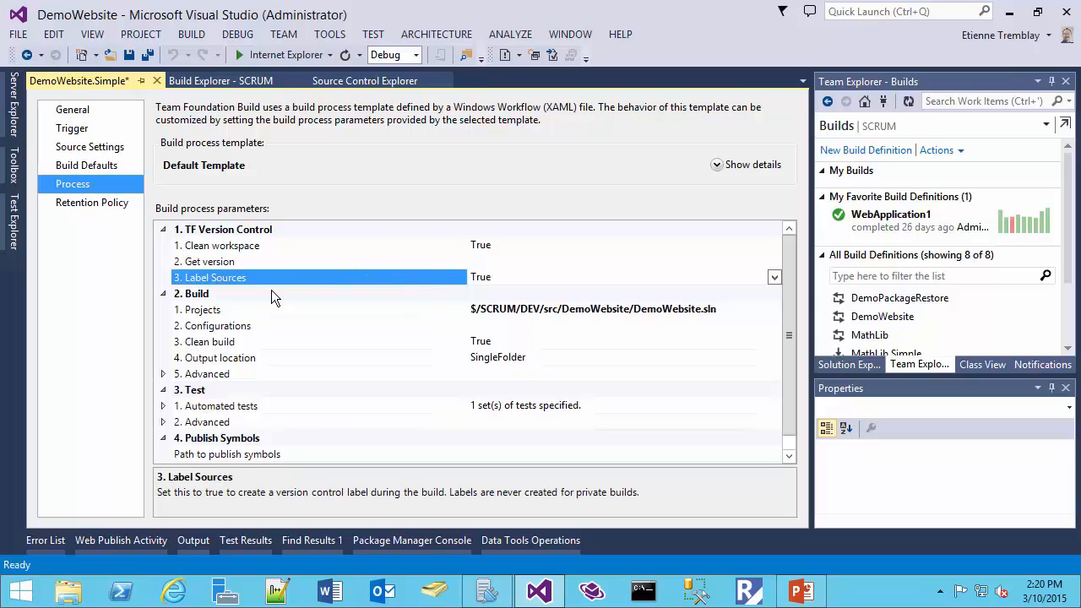
click(163, 229)
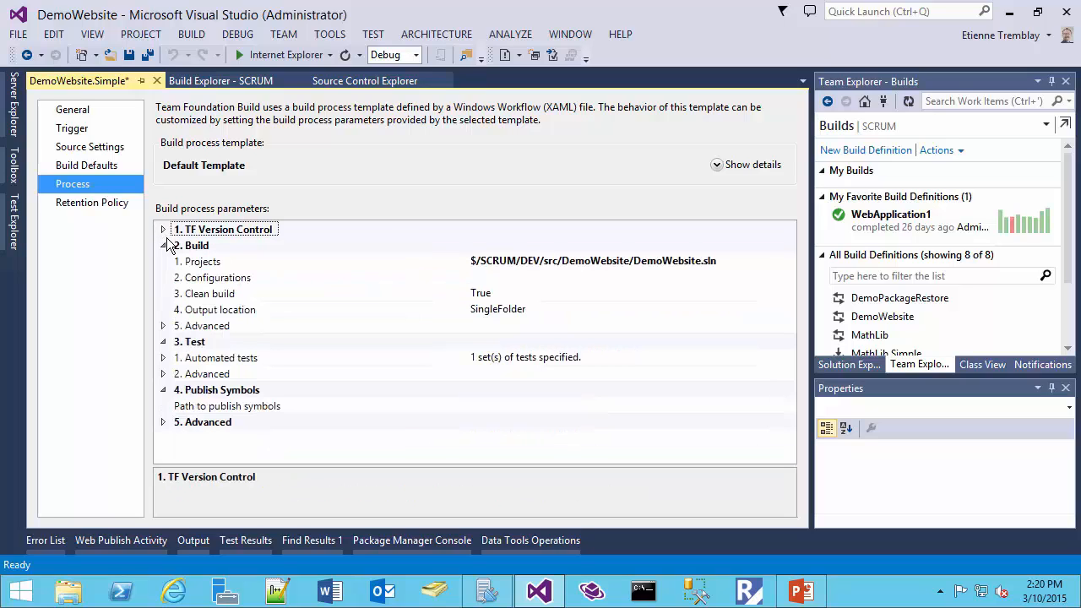
- Review the Projects parameter's list of solutions to build and browse for another solution, then cancel without adding one
click(473, 262)
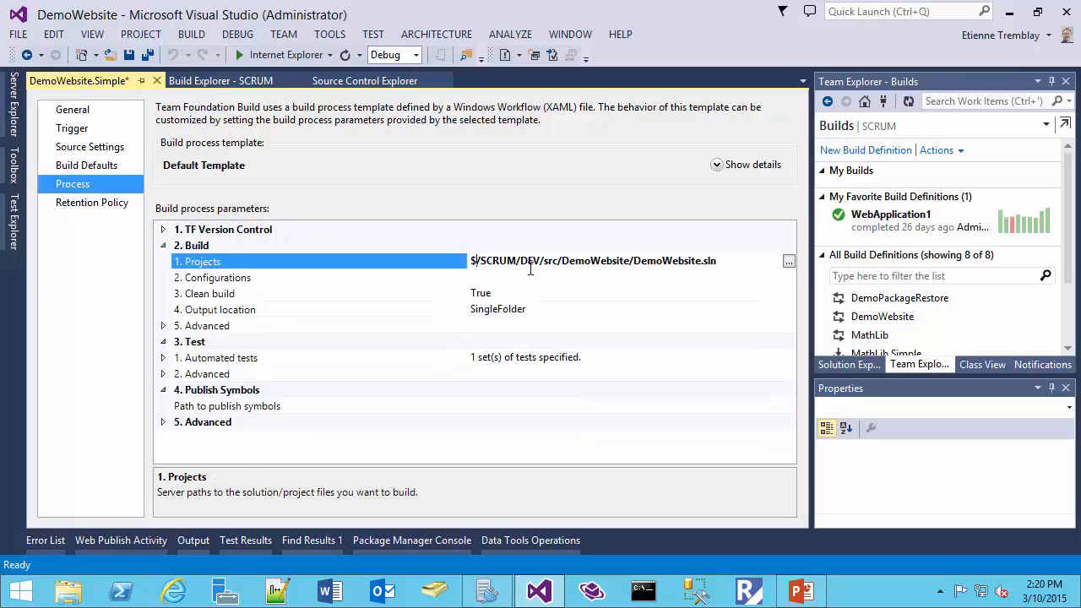
click(789, 262)
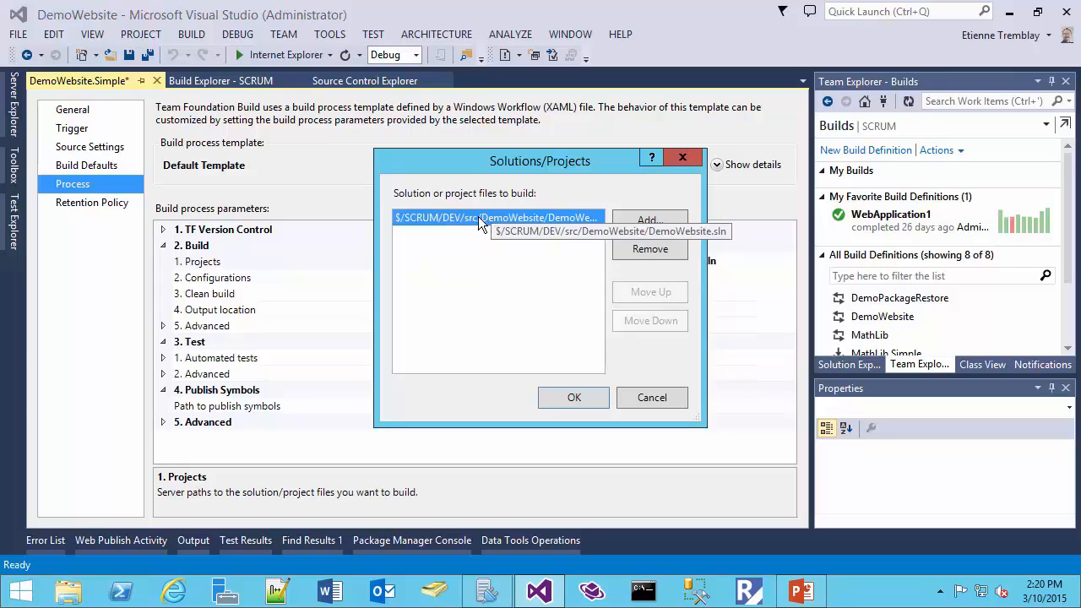
click(642, 222)
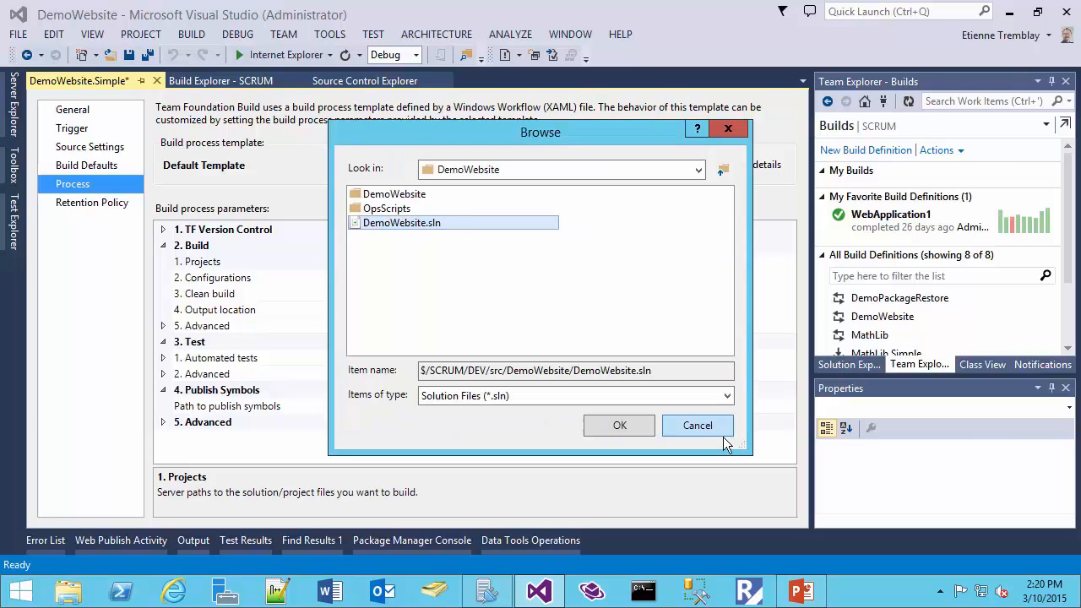
click(698, 425)
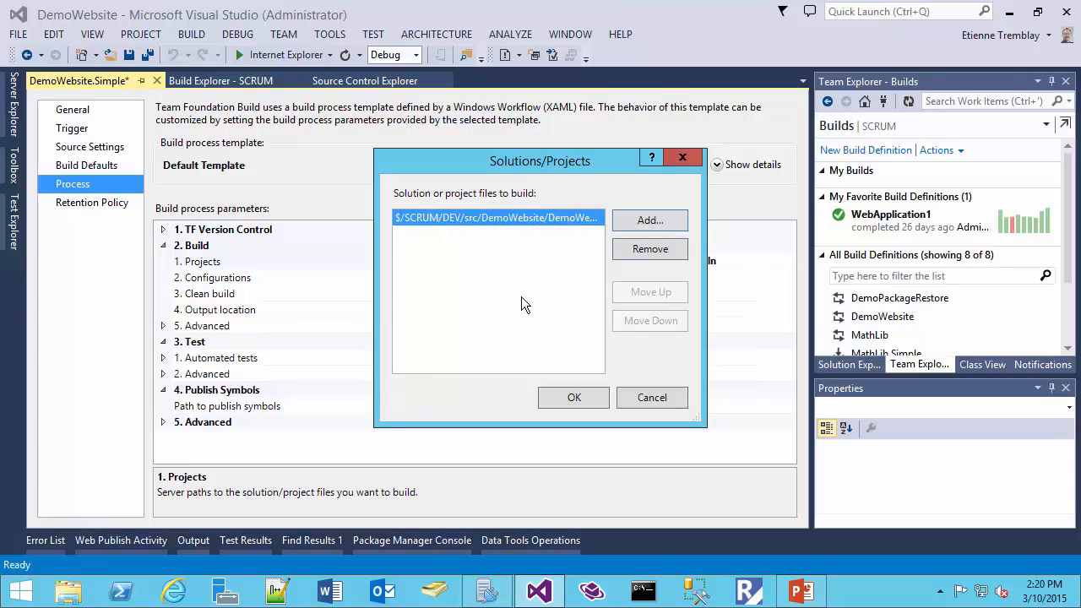
click(644, 394)
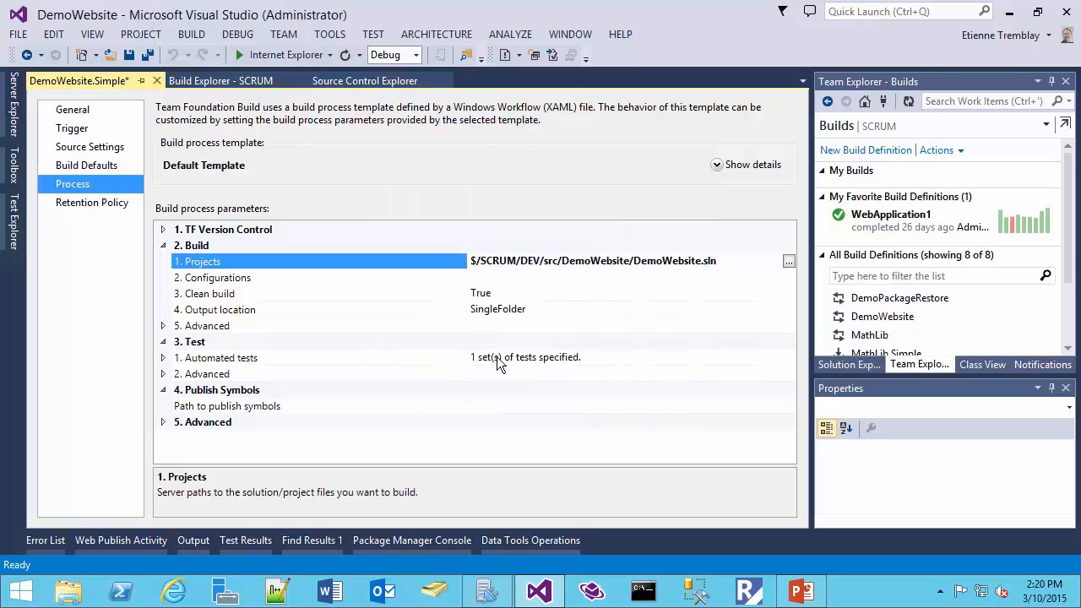
- Add a Debug configuration for the Any CPU platform to the build configurations, and remove it again
click(280, 279)
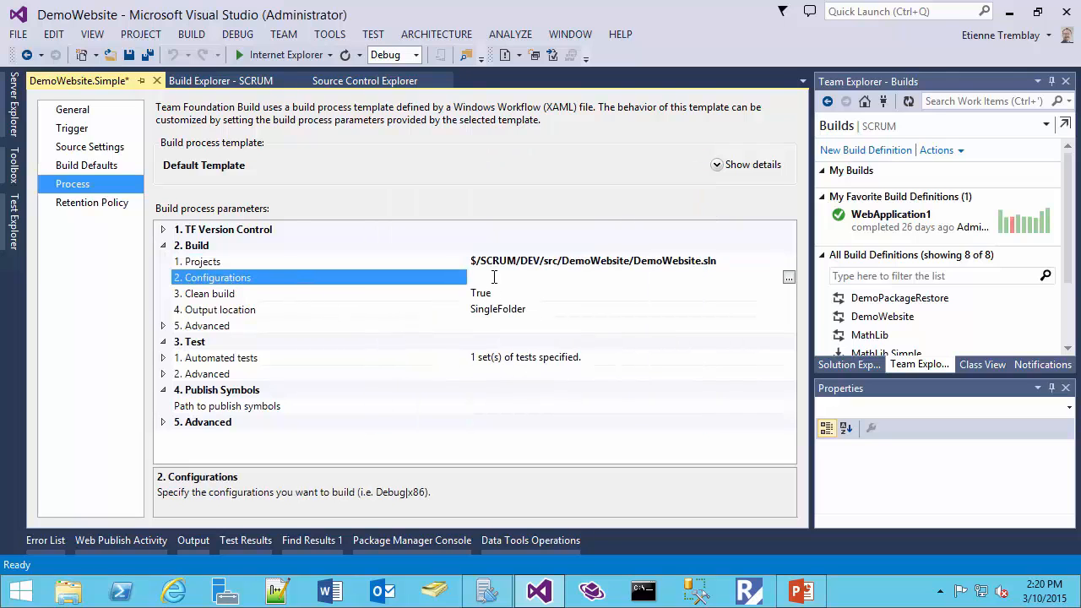
click(788, 277)
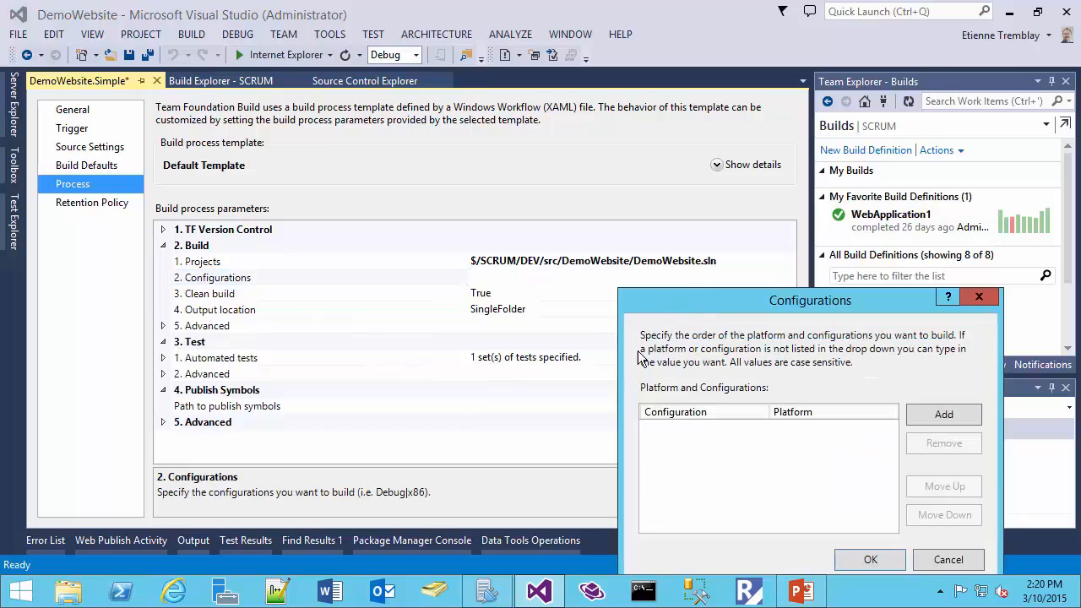
click(921, 423)
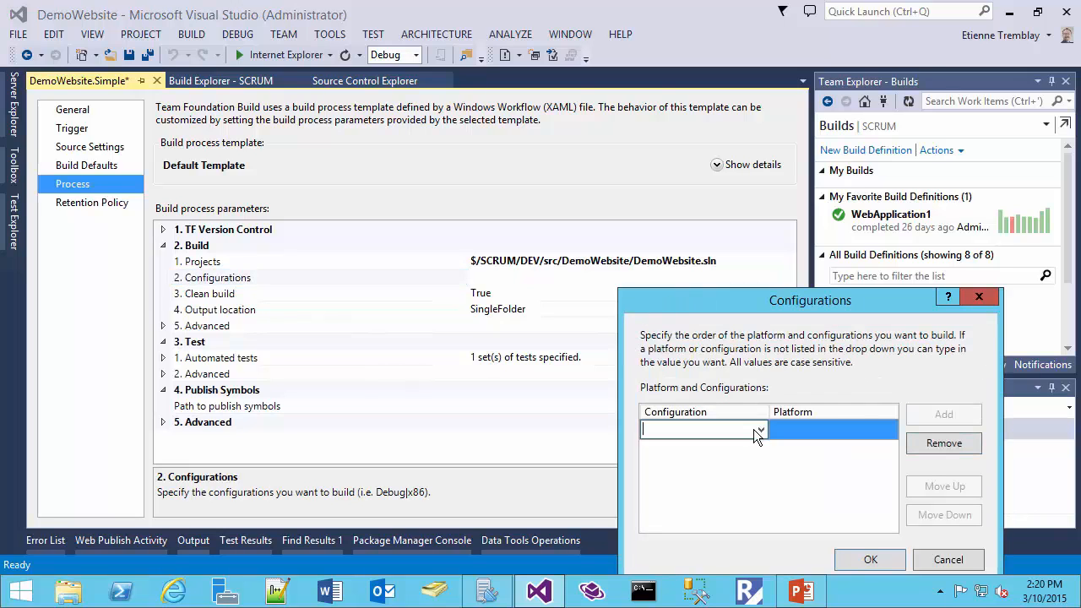
click(761, 430)
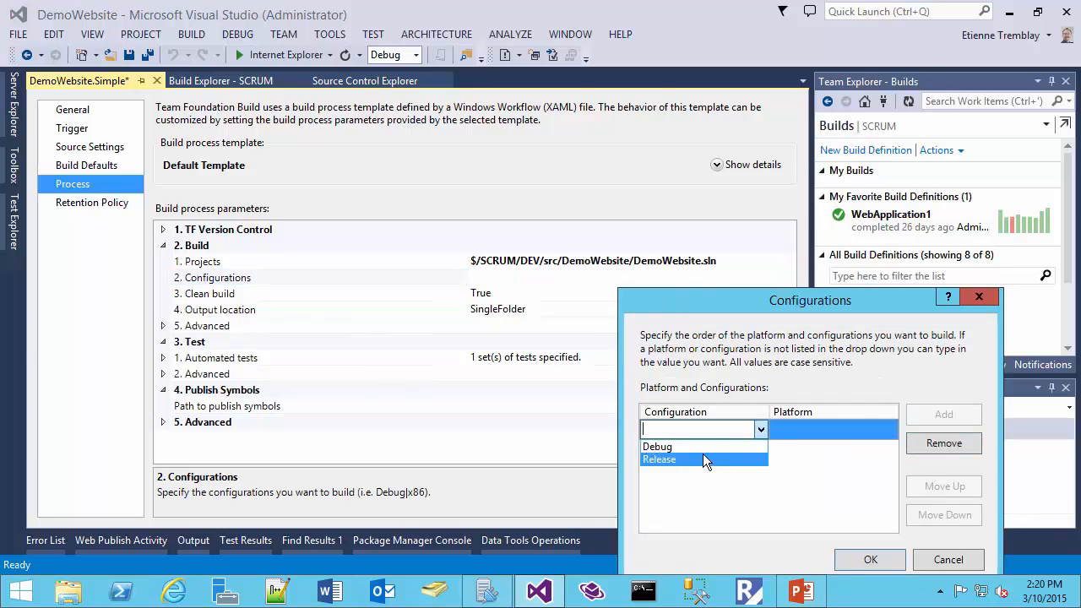
click(699, 446)
click(803, 433)
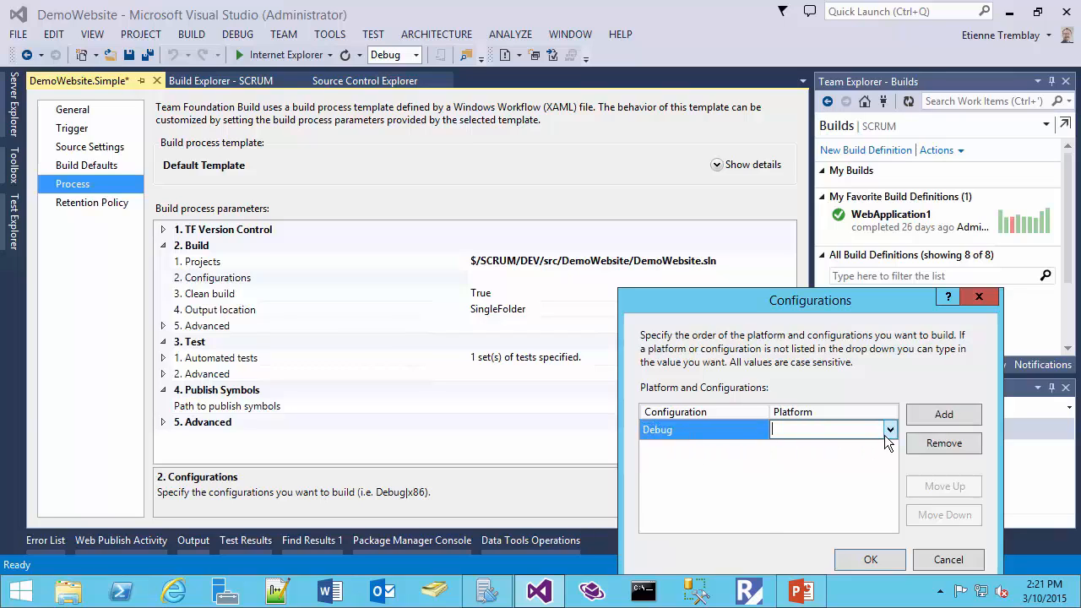
click(884, 435)
click(832, 457)
click(933, 444)
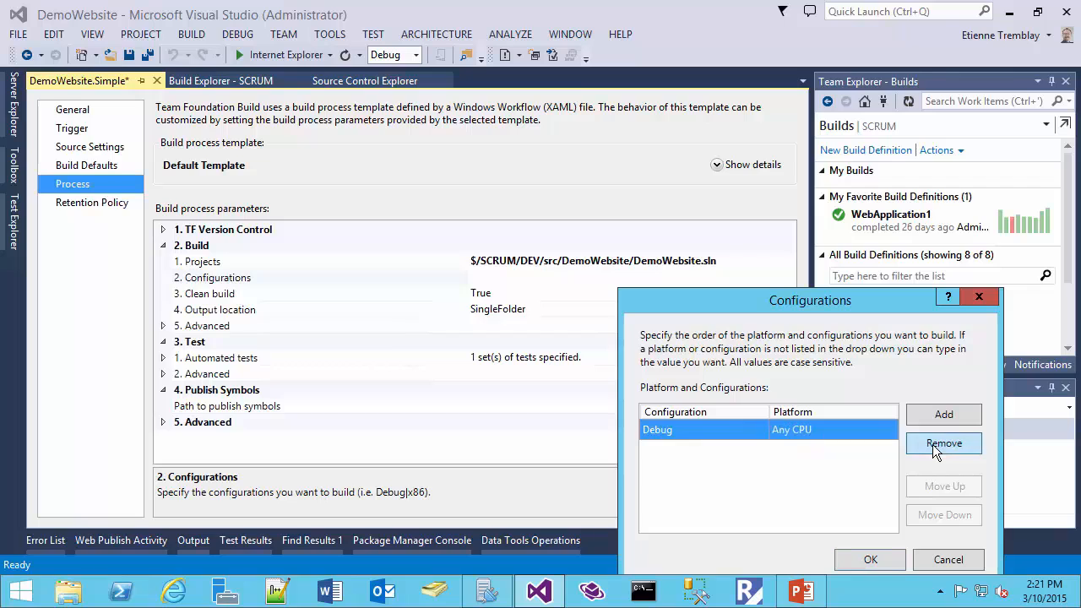
click(879, 560)
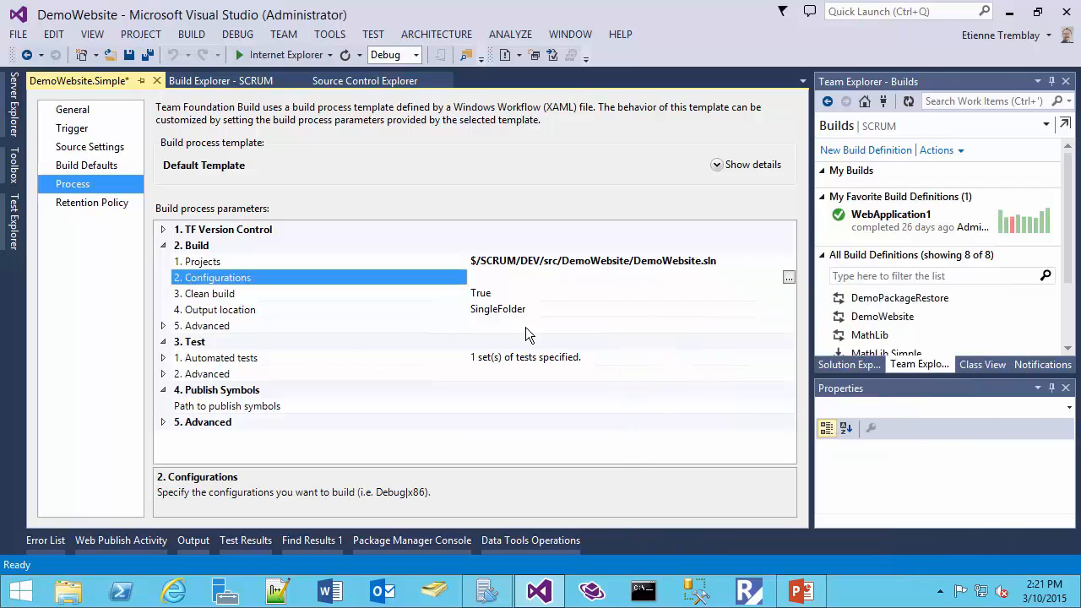
- Review the Projects and Clean build parameters and the available Output location options, keeping SingleFolder
drag(712, 267, 461, 265)
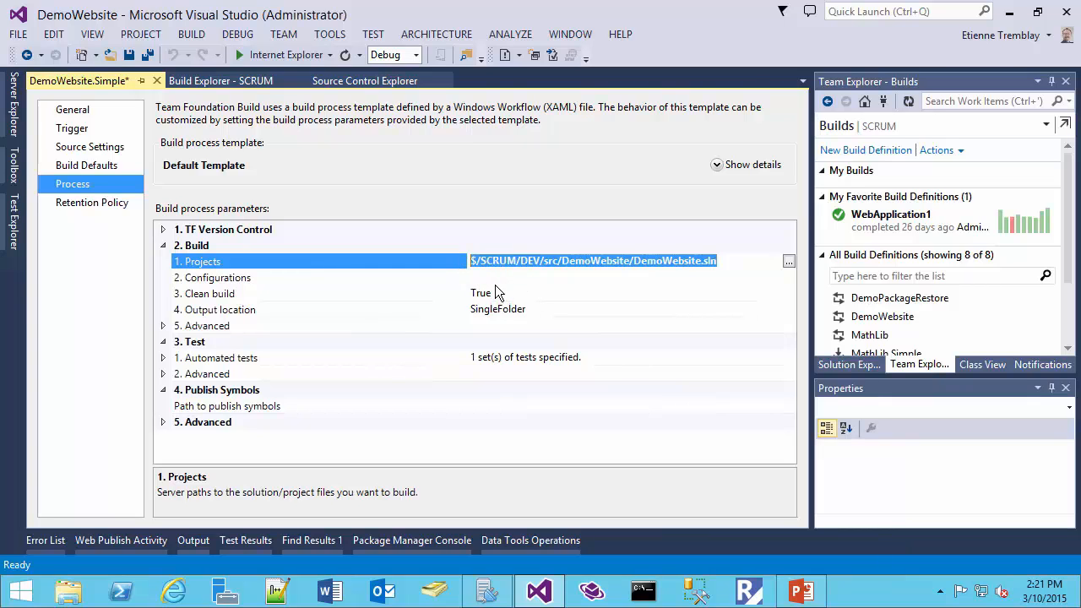
click(399, 296)
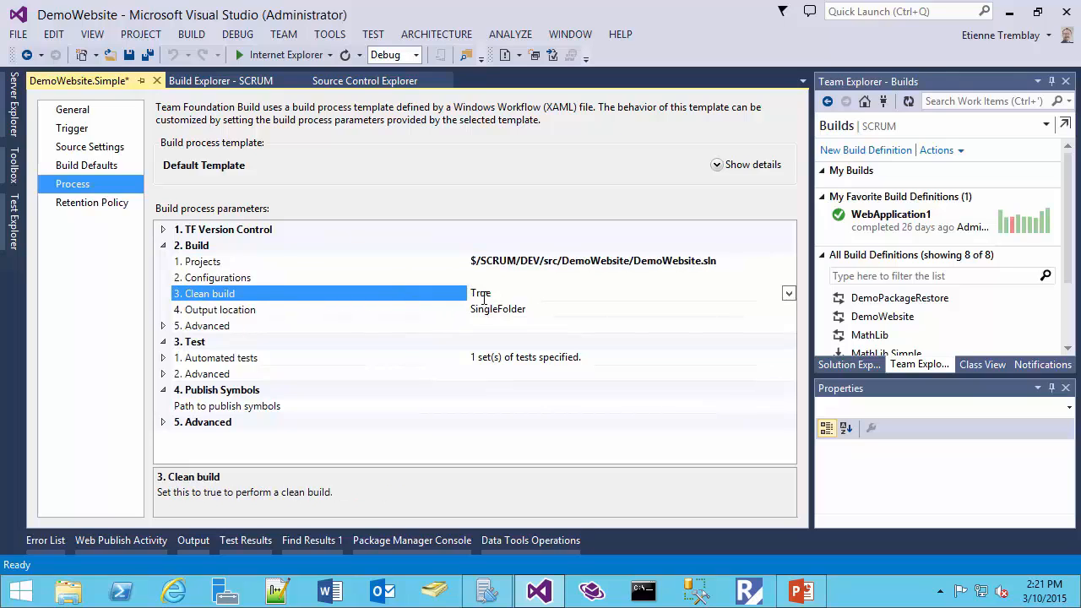
click(439, 310)
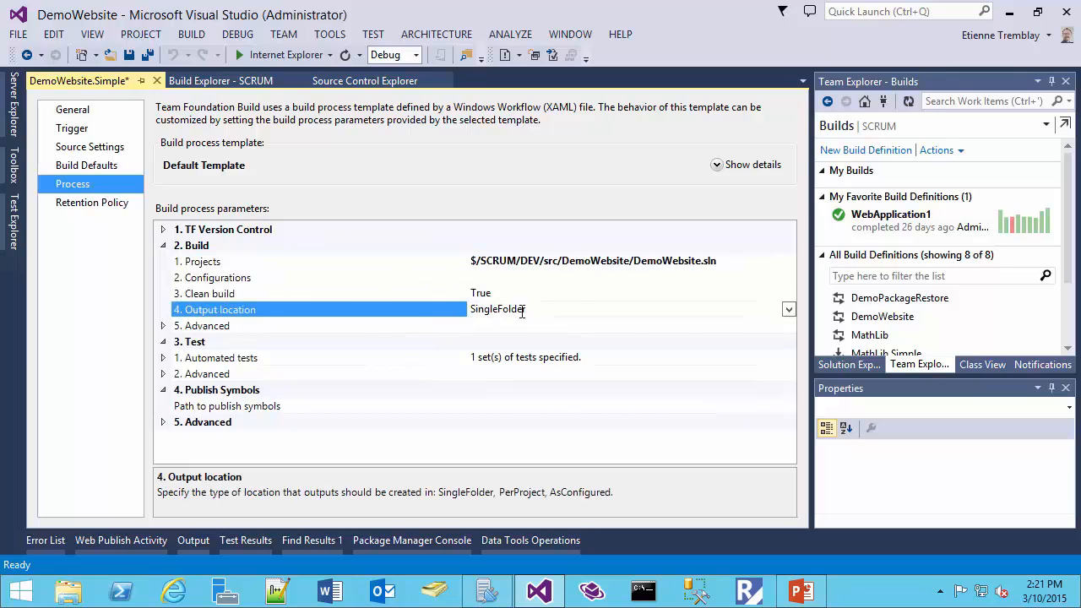
click(787, 310)
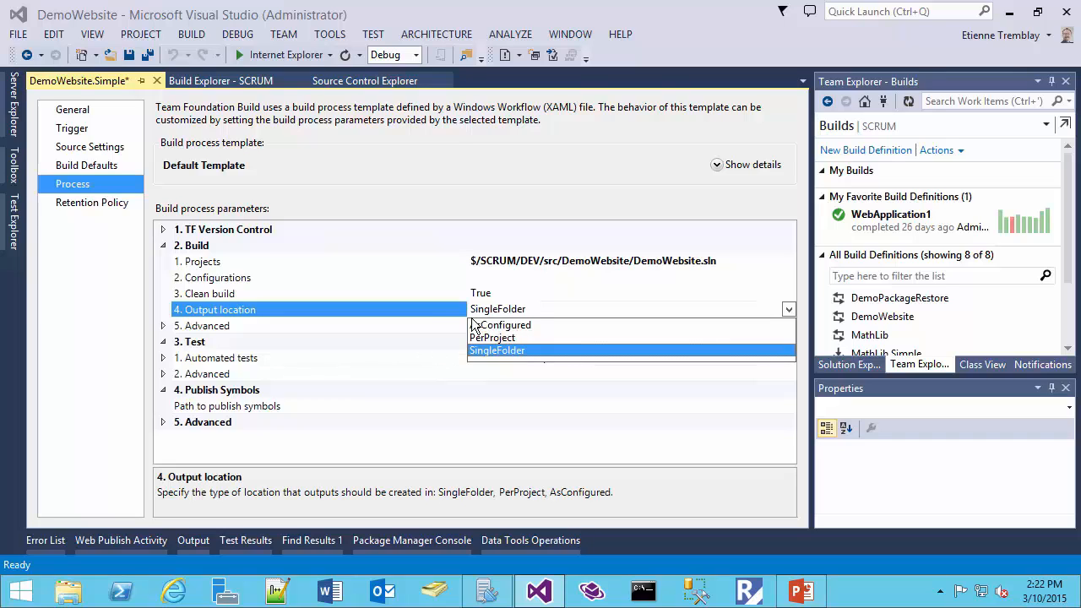
click(438, 310)
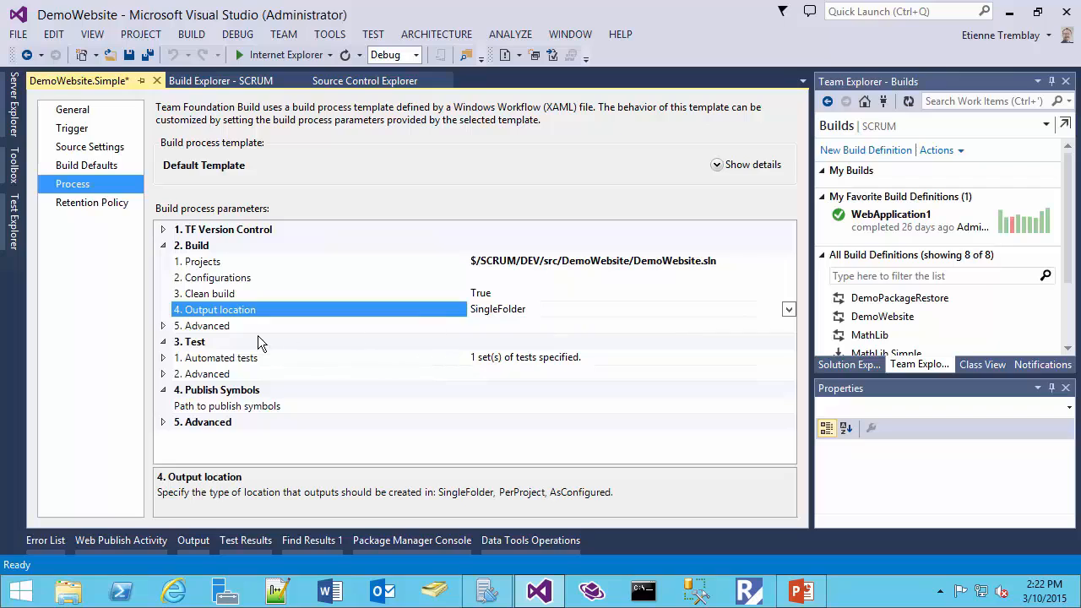
- Examine the advanced Build parameters, including MSBuild arguments, and collapse the group
click(163, 326)
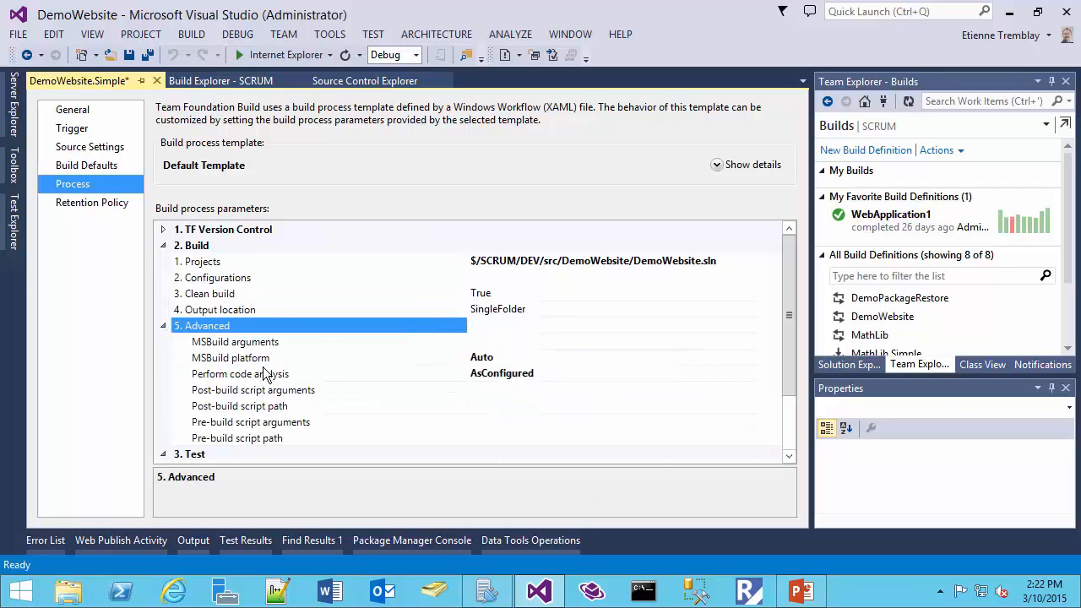
click(475, 341)
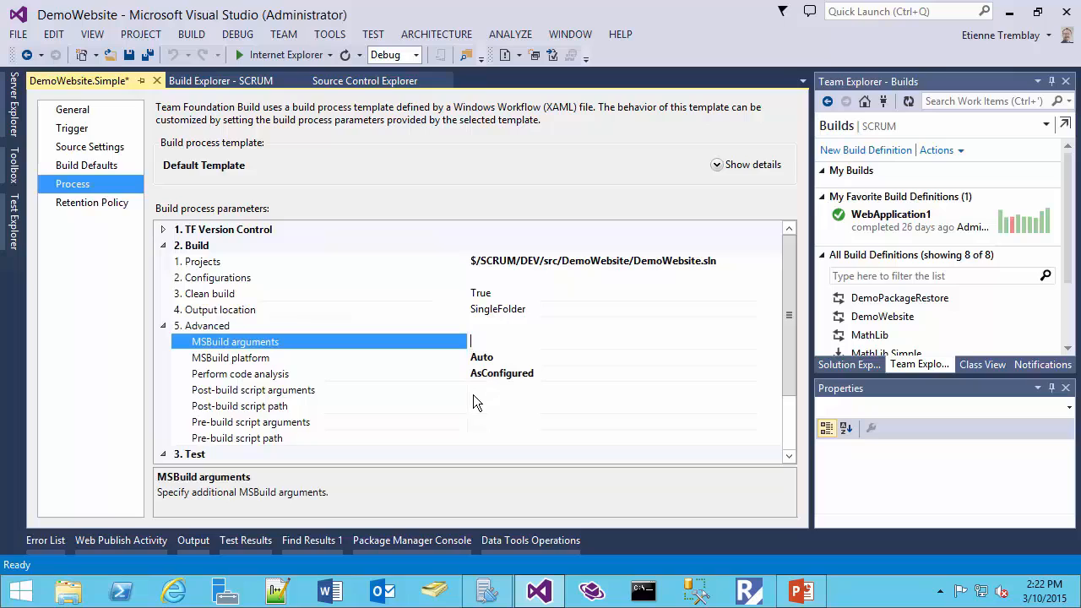
click(163, 326)
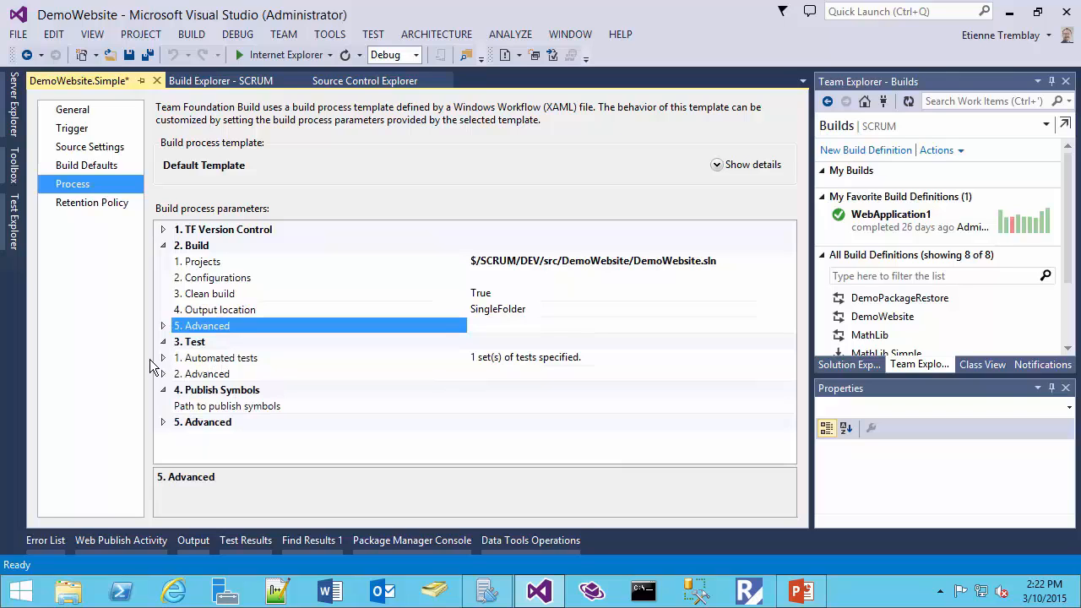
- Review the automated test run's assembly file specification and its code coverage options, keeping Options at None and accepting the dialogs
click(164, 358)
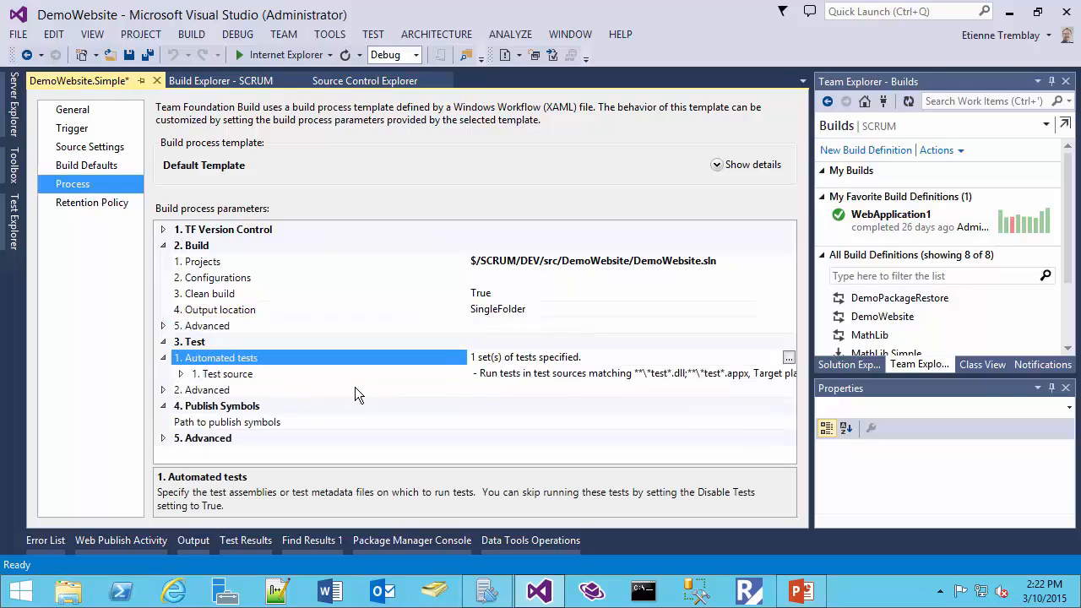
click(164, 358)
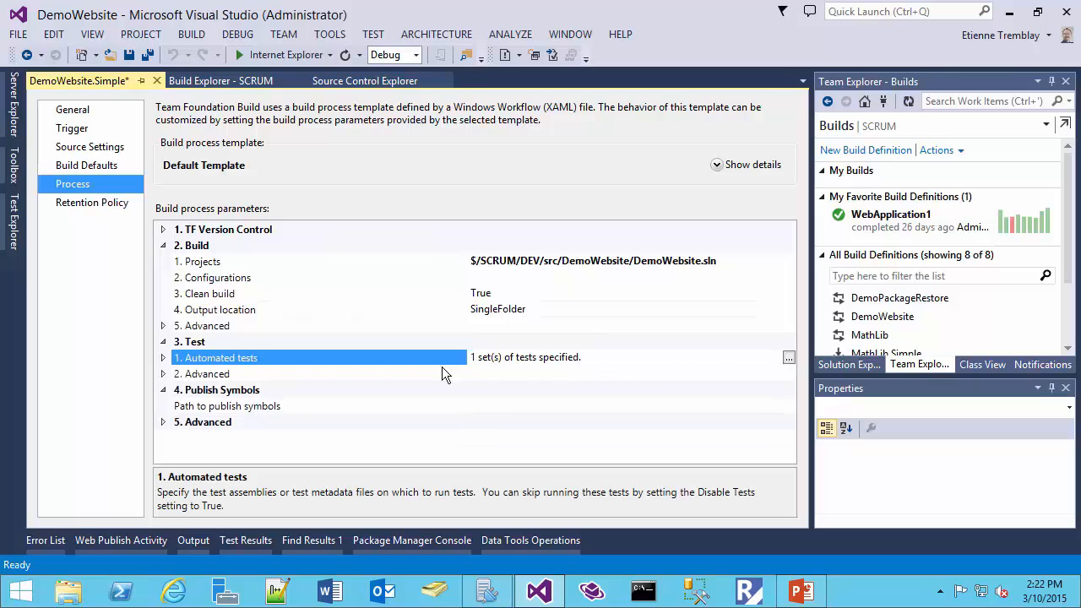
click(788, 358)
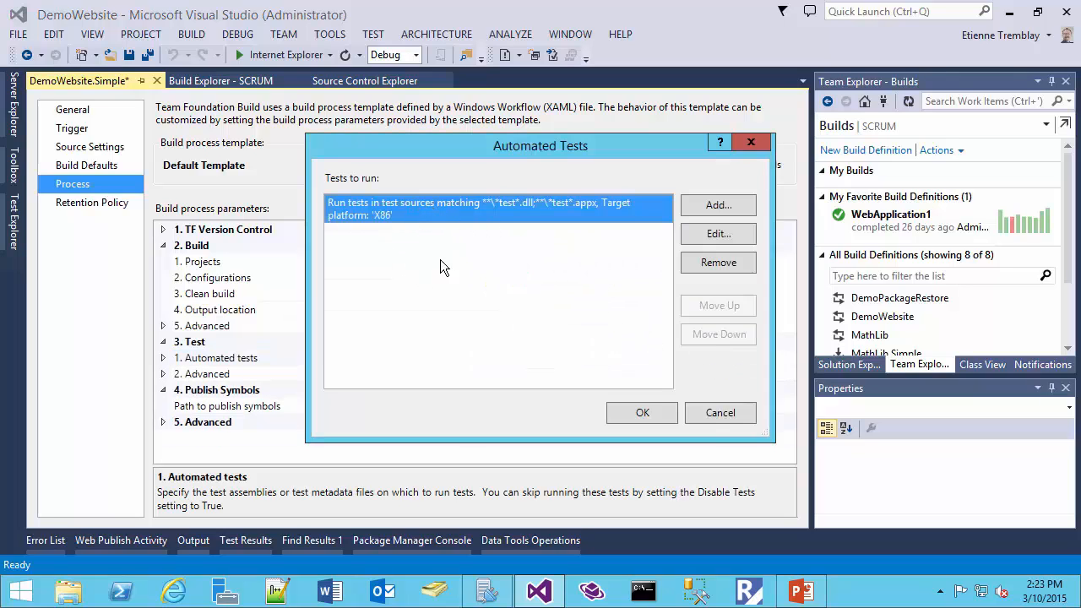
click(719, 238)
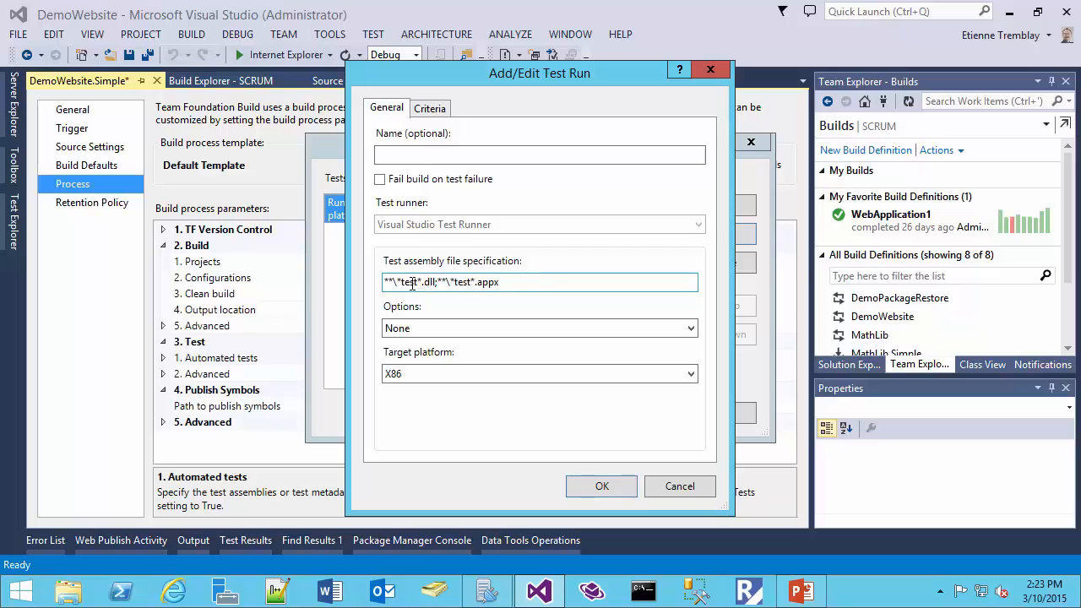
drag(393, 282, 447, 282)
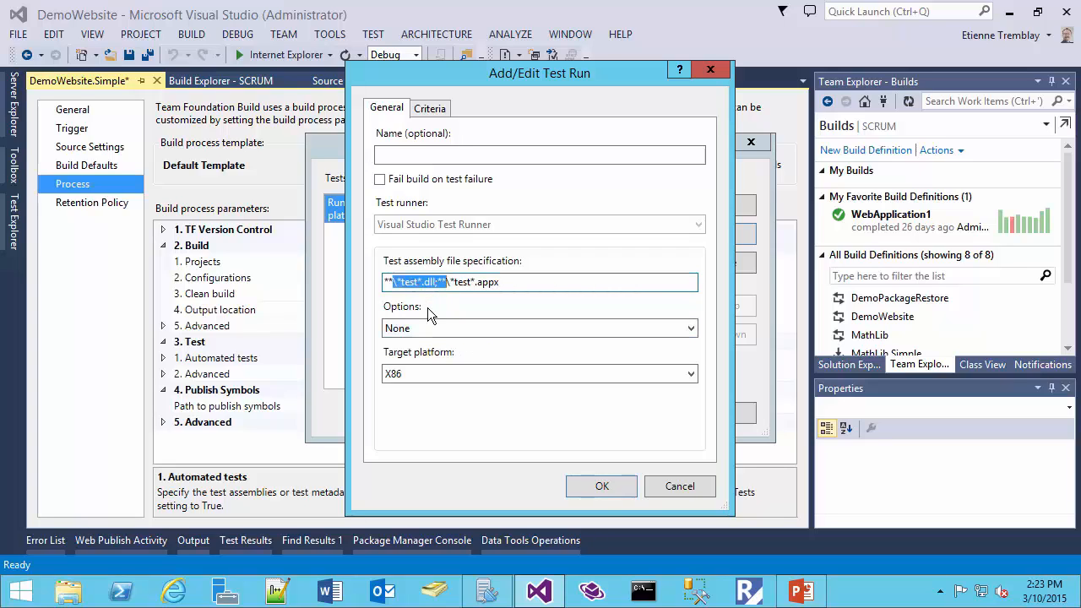
click(431, 323)
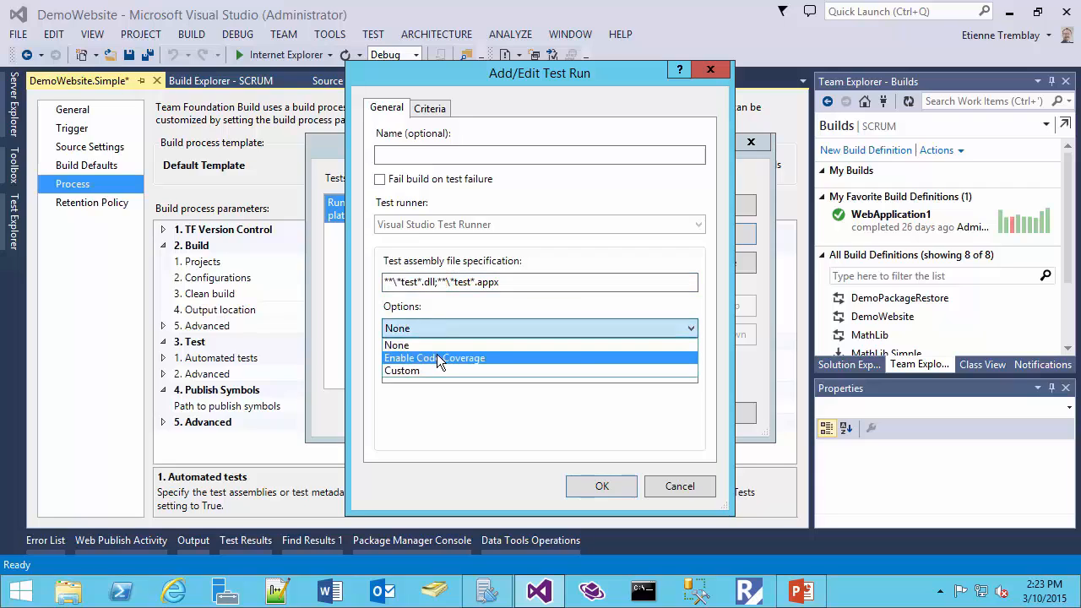
click(415, 330)
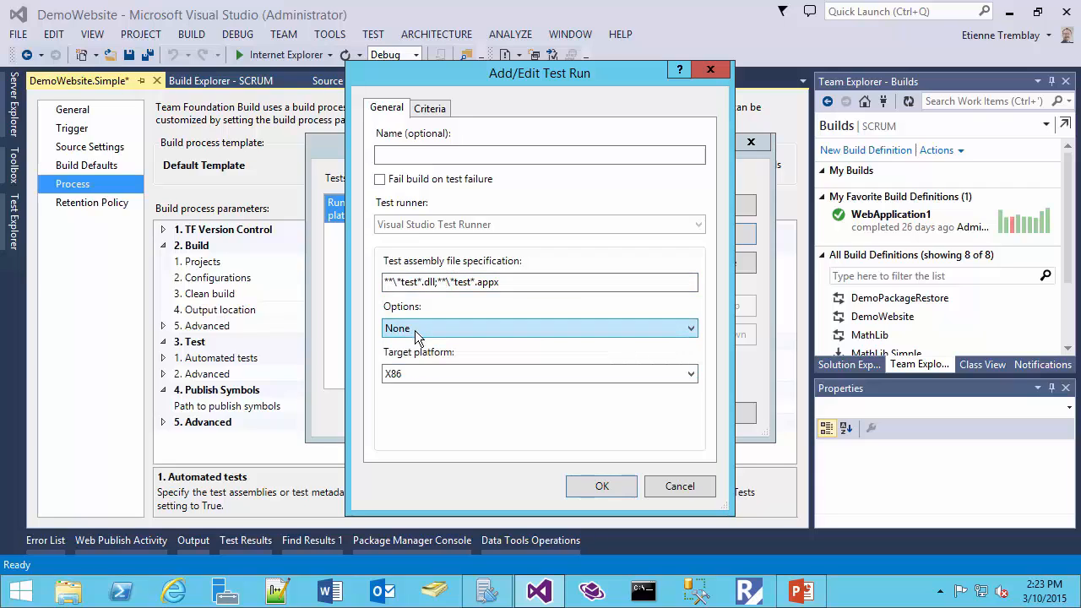
click(589, 490)
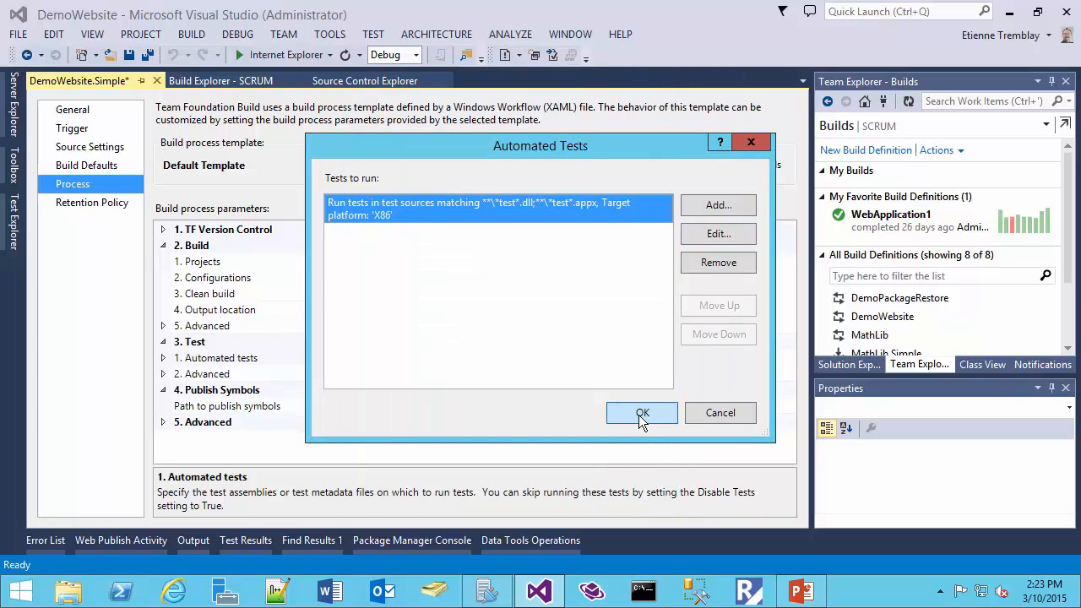
click(638, 414)
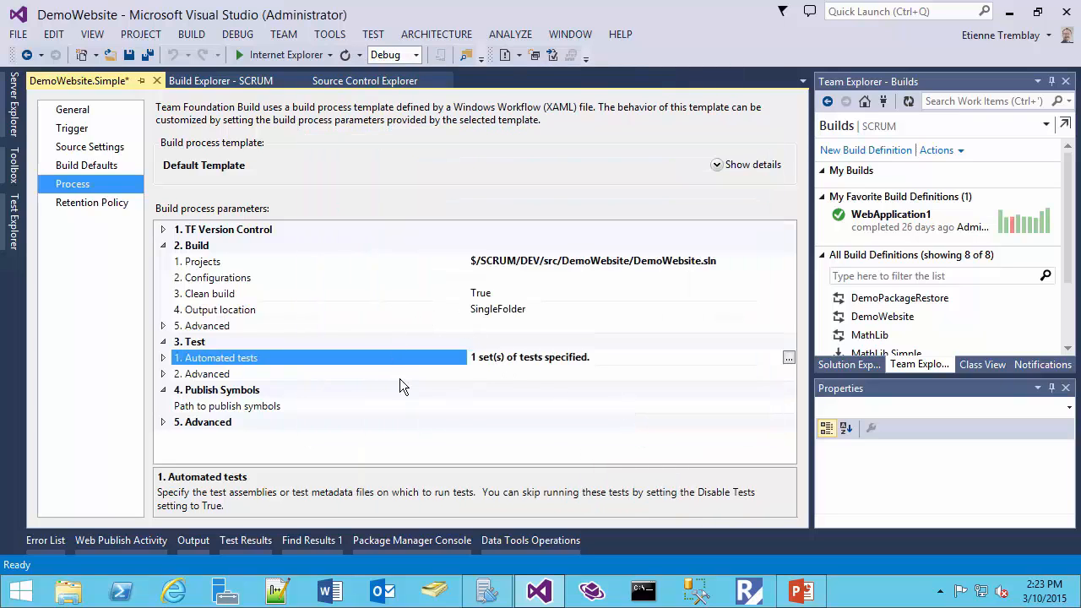
- Examine the Disable tests and Analyze test impact parameters in the advanced Test settings
click(442, 372)
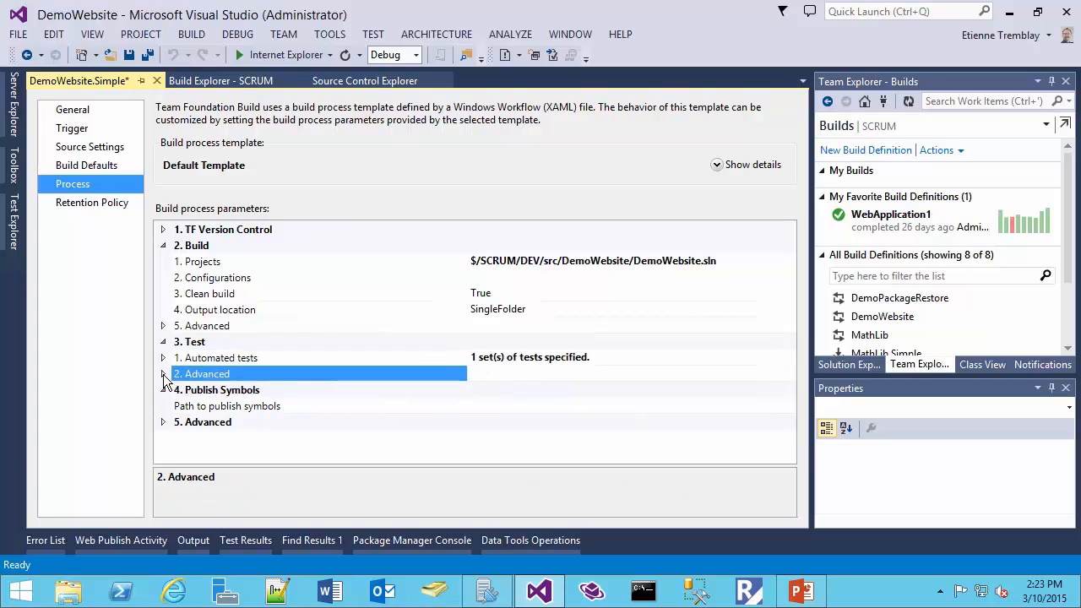
click(163, 377)
click(236, 409)
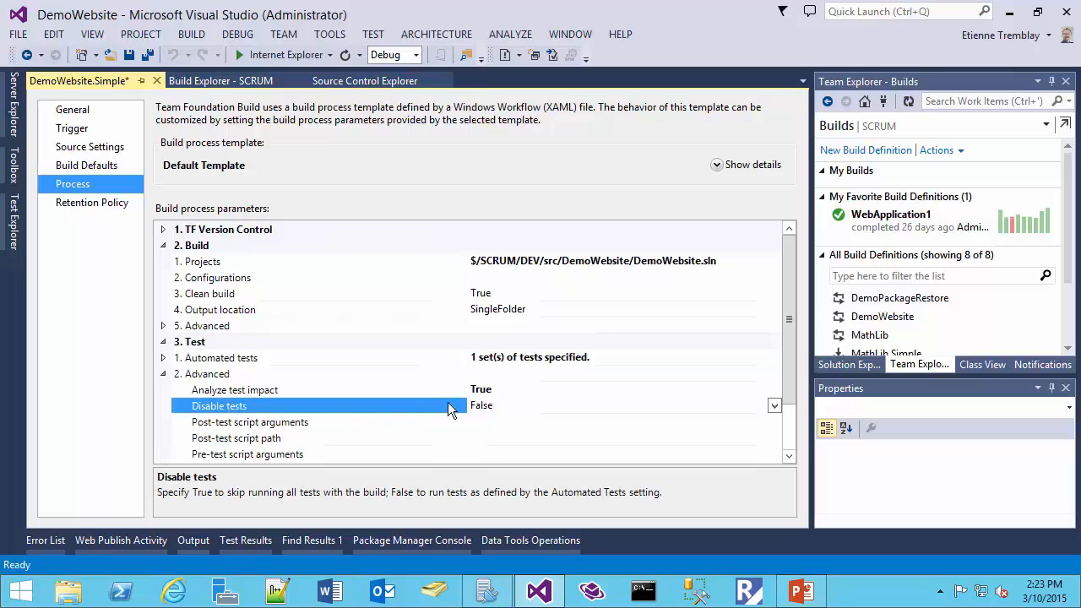
click(355, 391)
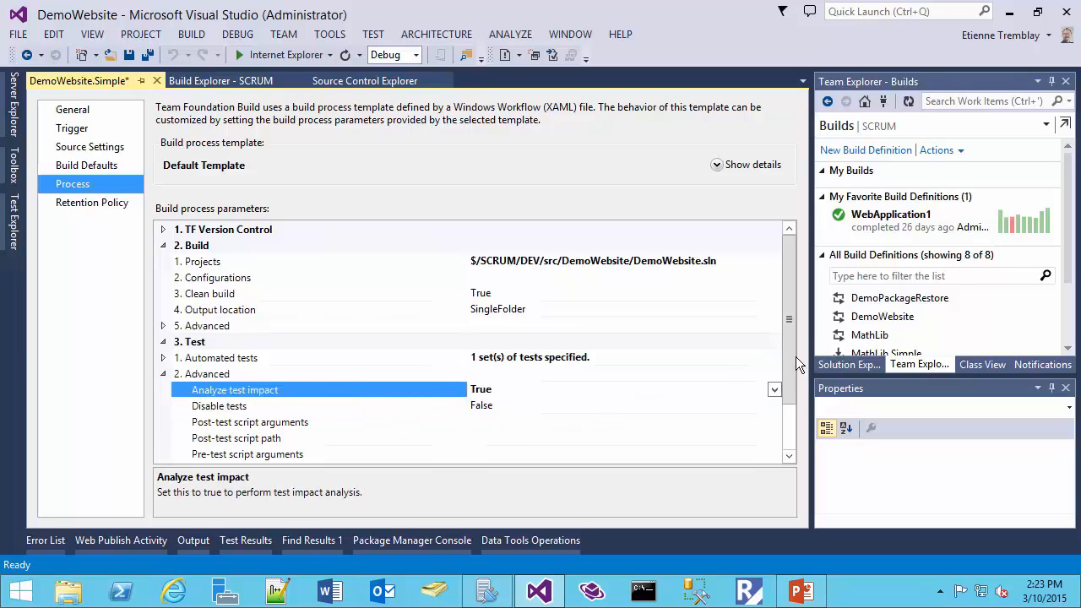
- Set the path to publish symbols to \\tfs2013s\symbols and expand the final Advanced parameter group
drag(790, 363, 784, 434)
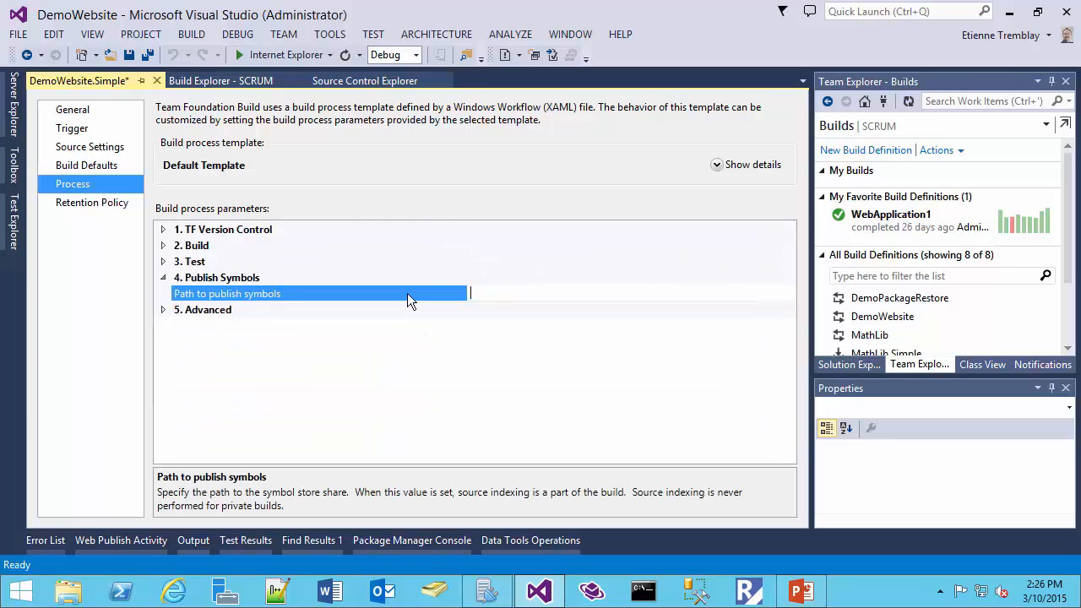
text(\\tfs2013s\symbols)
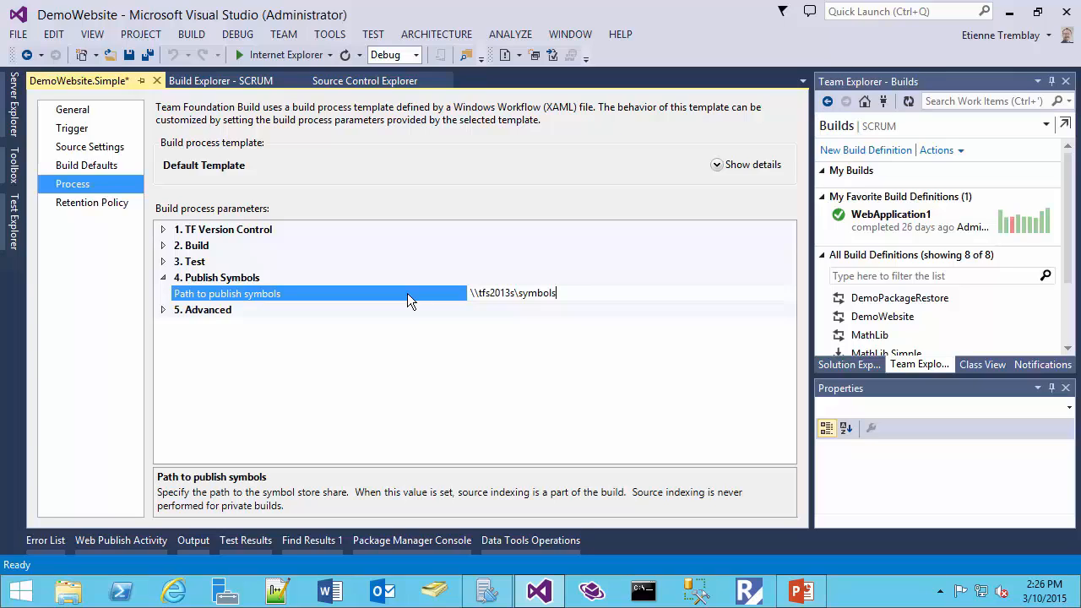
click(163, 310)
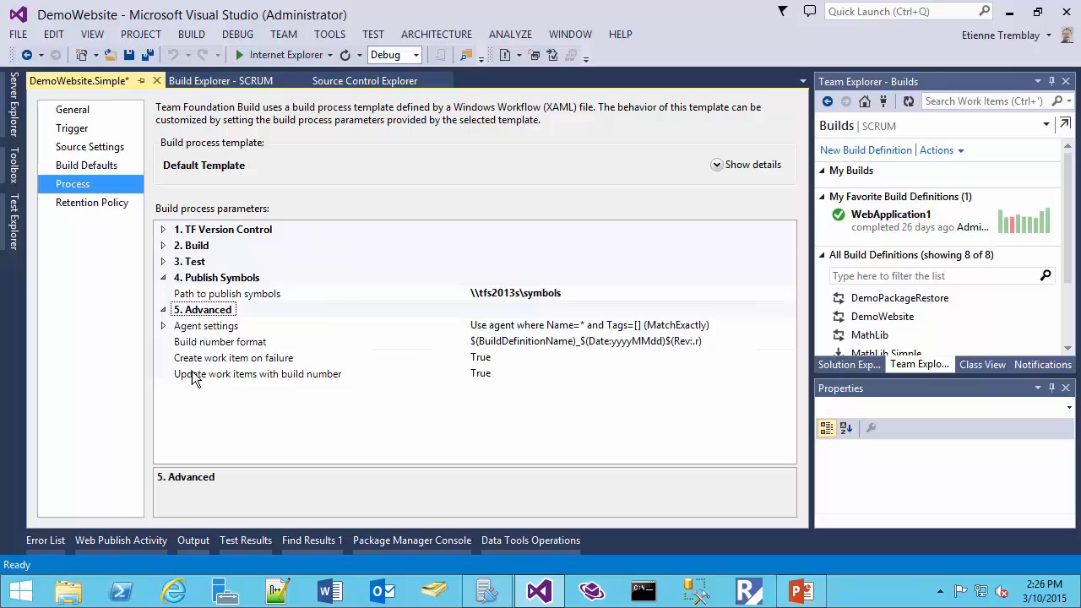
- Examine the build number format, its preview and the available macro tokens in the BuildNumber Format Editor, and cancel without changes
click(493, 342)
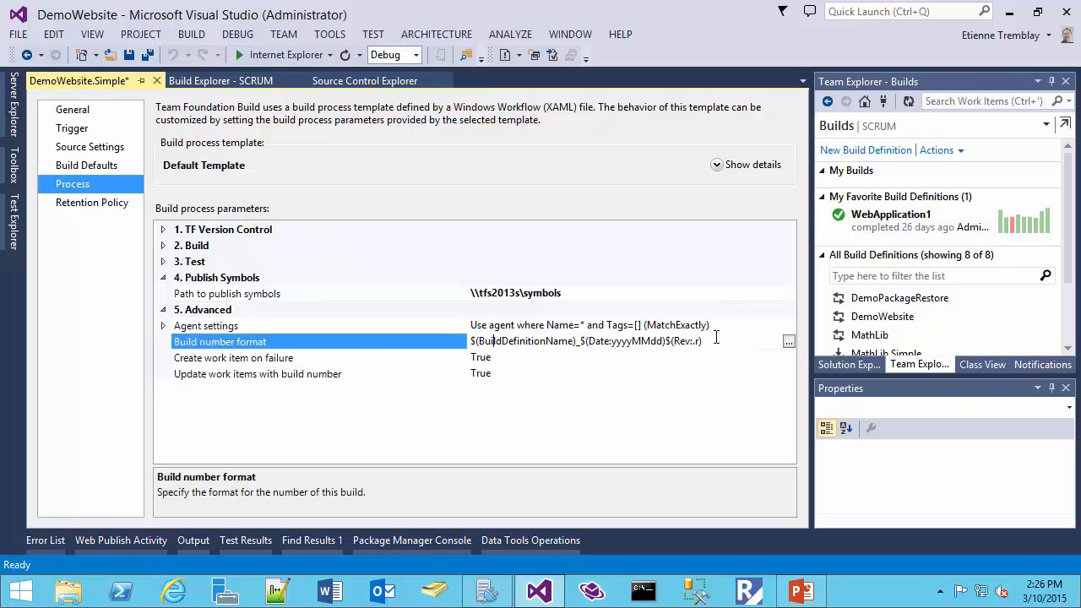
click(789, 341)
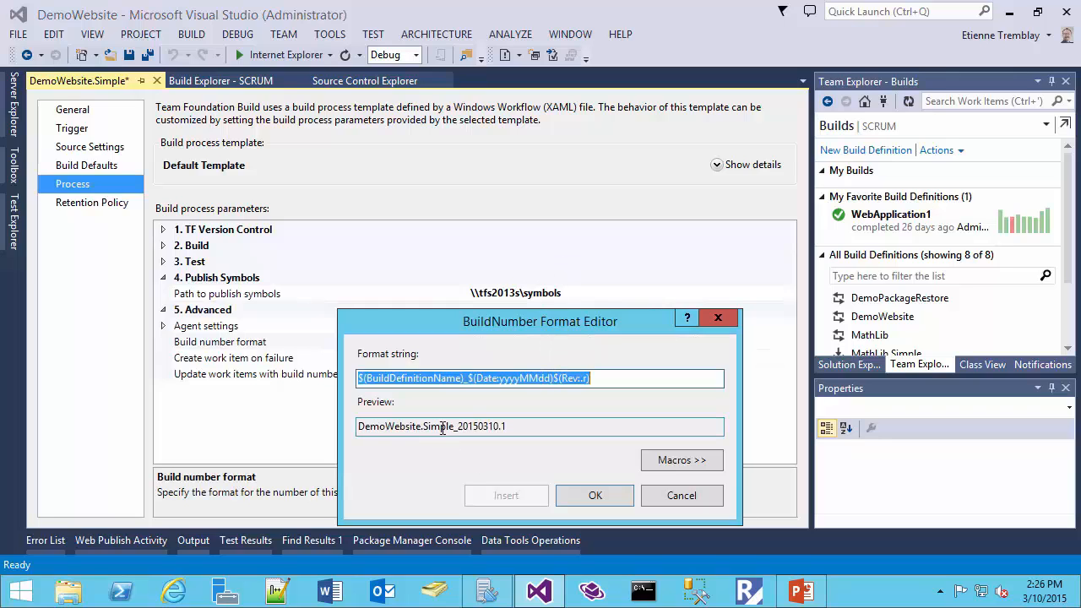
drag(512, 427, 319, 437)
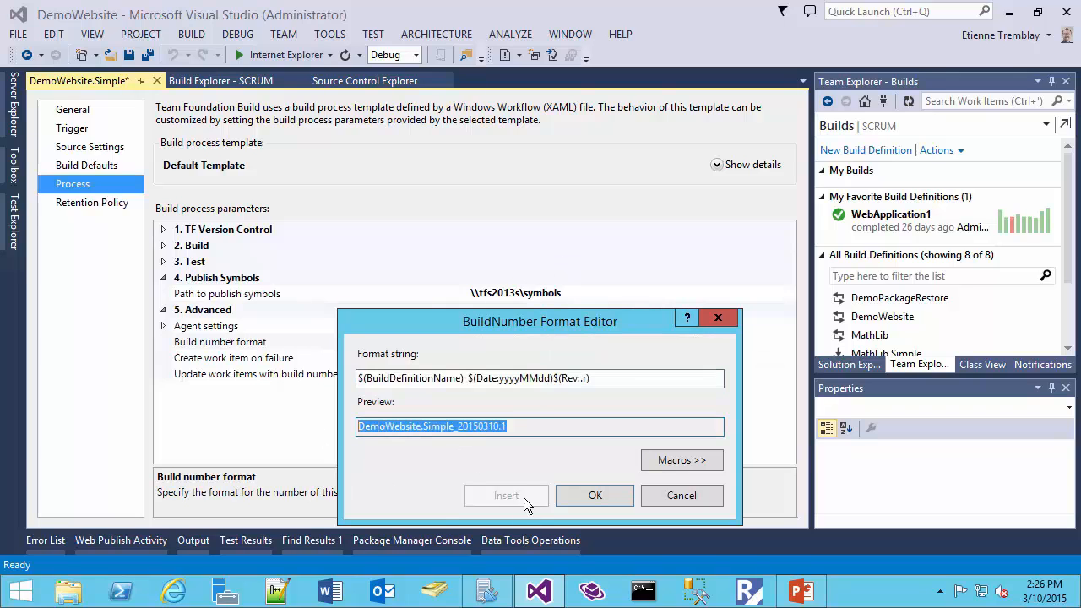
drag(585, 379, 356, 382)
click(665, 462)
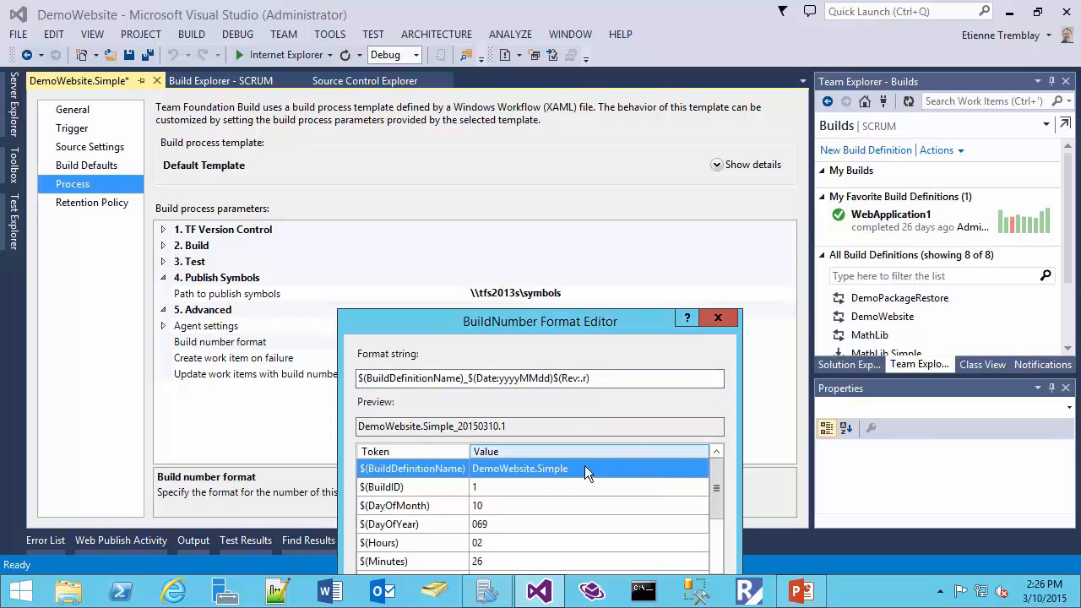
drag(544, 314, 537, 154)
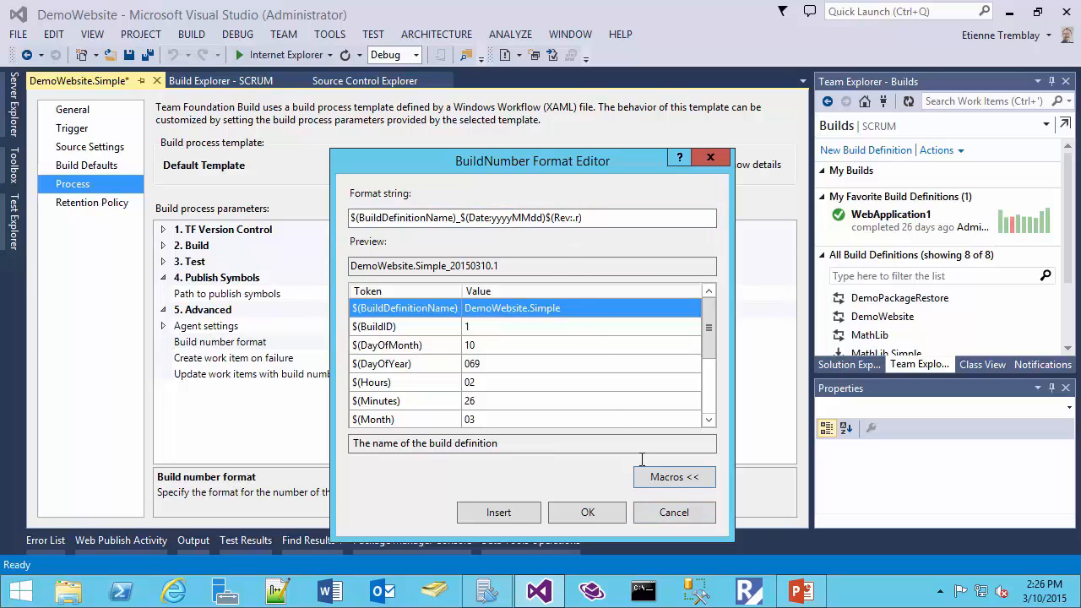
click(671, 513)
- Set the Create work item on failure parameter to False
click(346, 356)
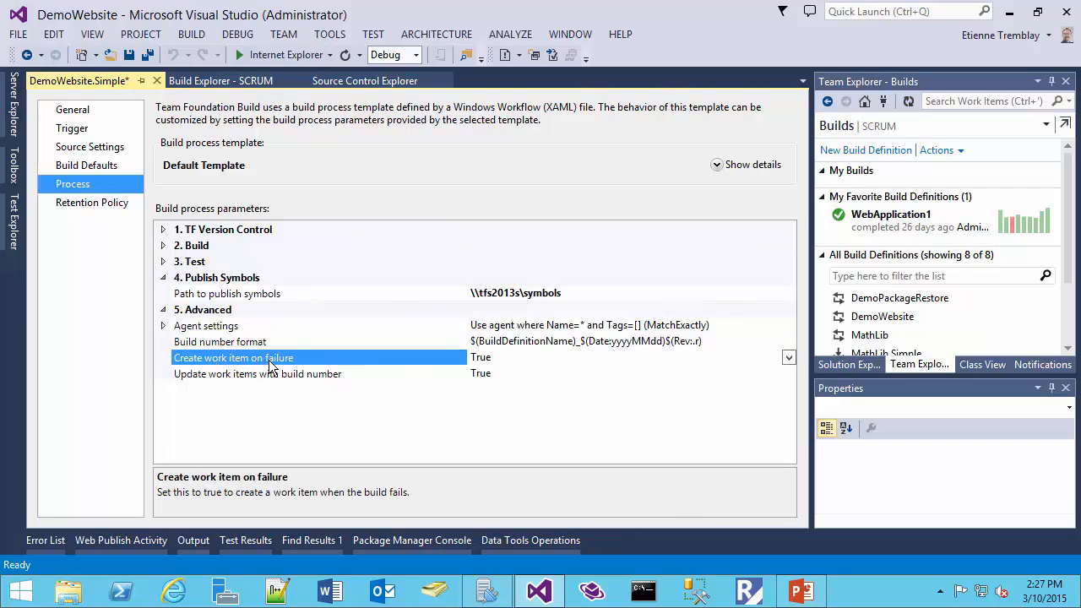
double_click(399, 356)
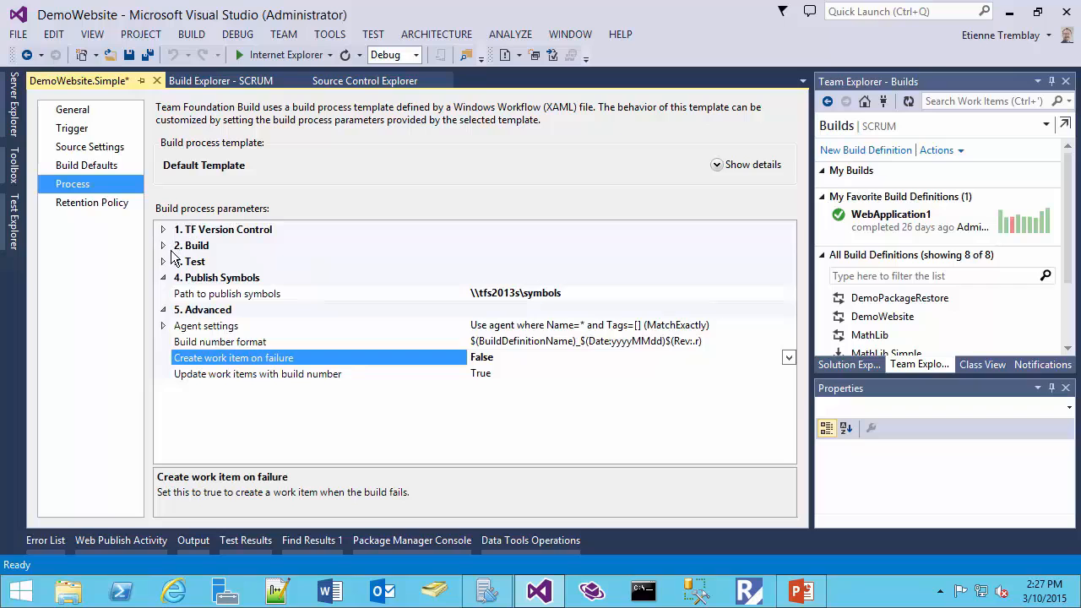
- Set the retention policy for failed triggered and manual builds to delete Details, Label and Test Results, and save the build definition
click(96, 204)
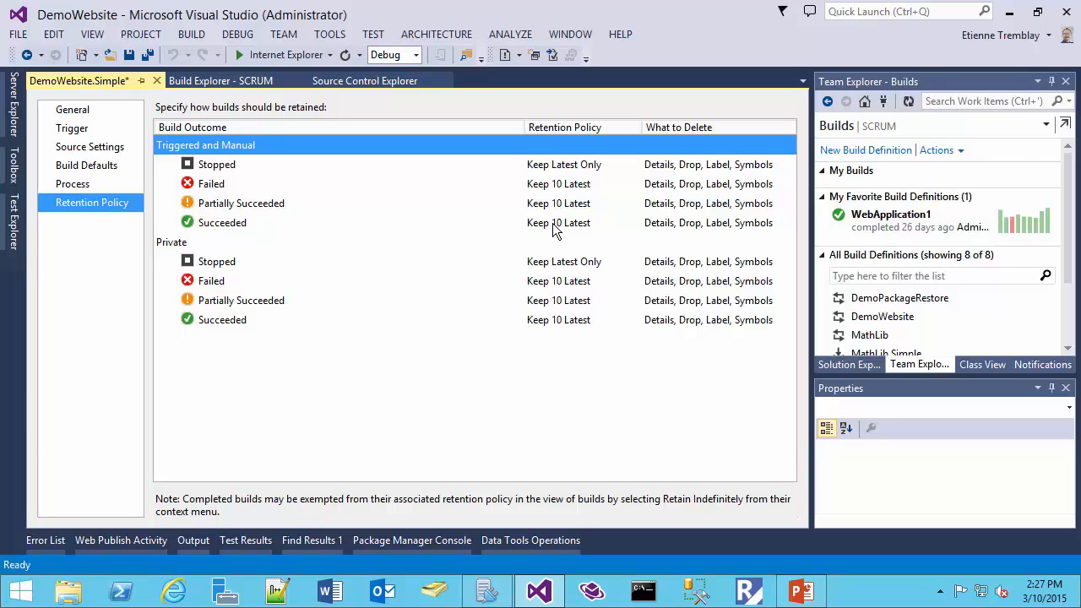
click(675, 188)
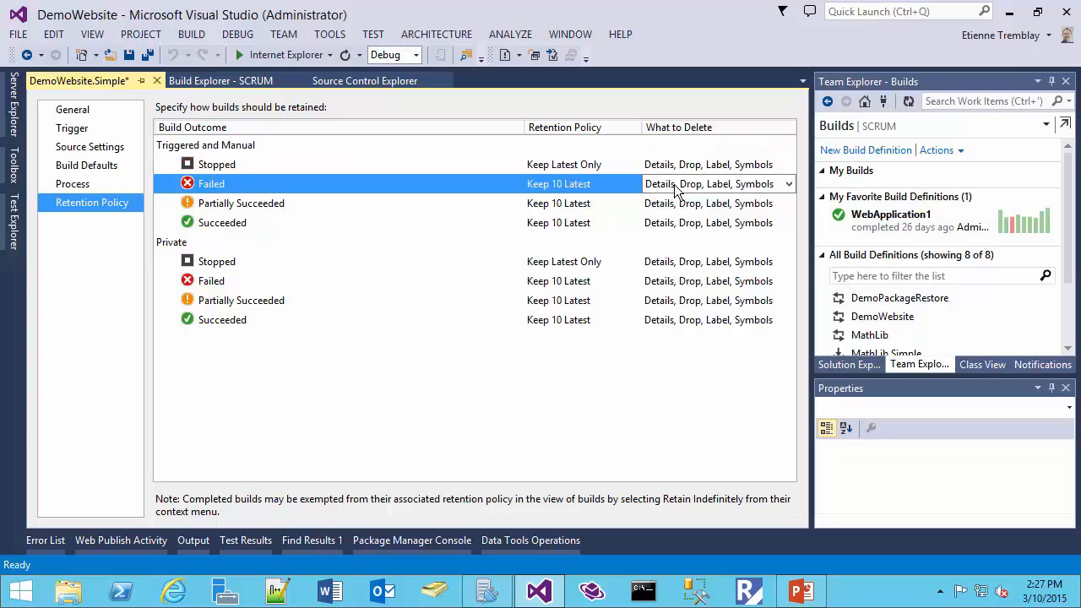
click(726, 191)
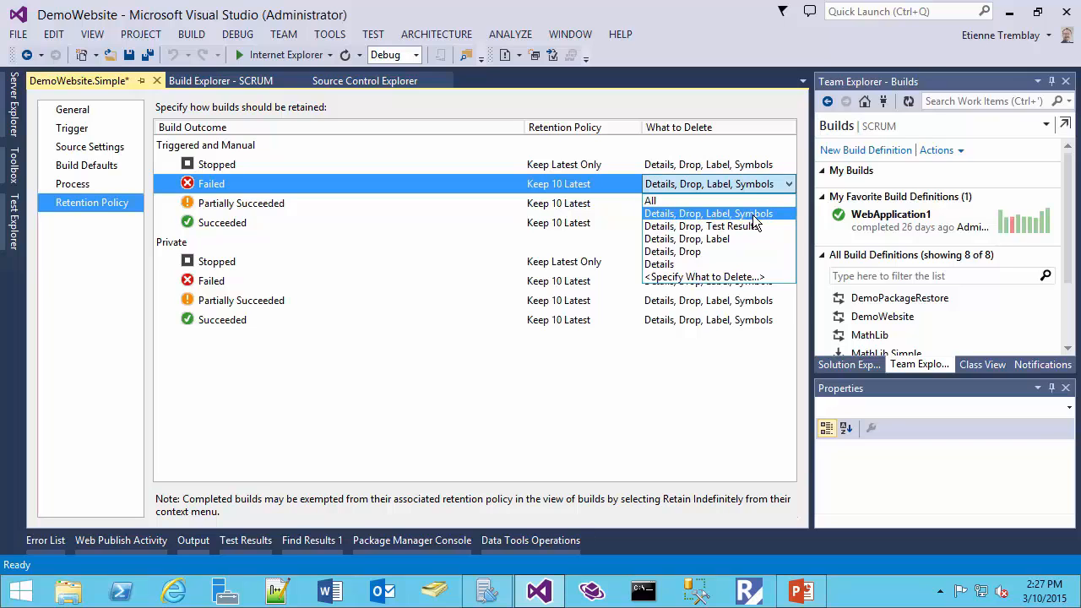
click(686, 276)
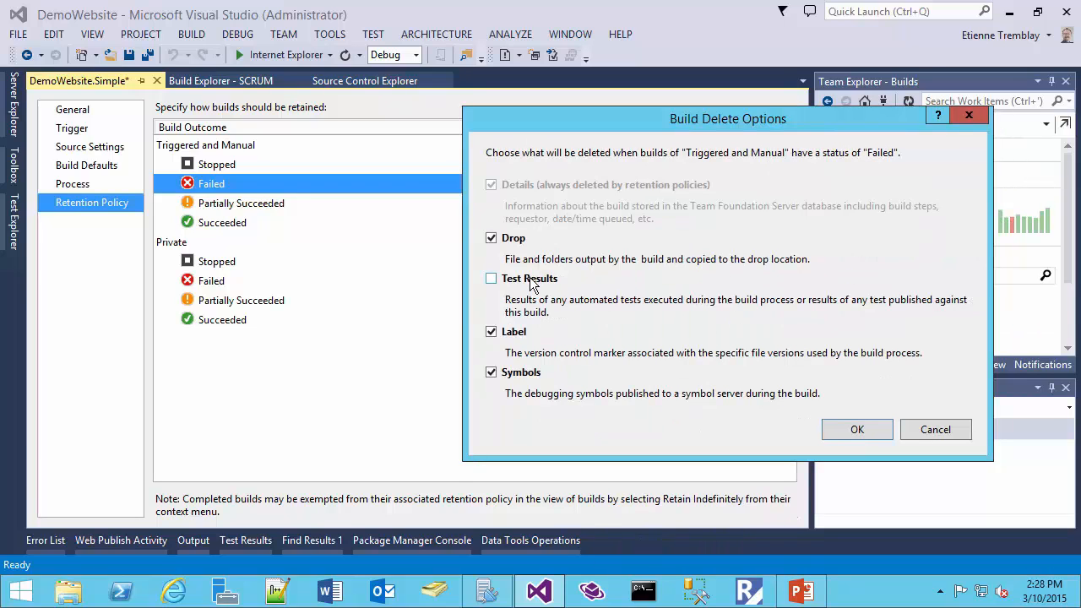
click(532, 285)
click(517, 242)
click(526, 373)
click(848, 431)
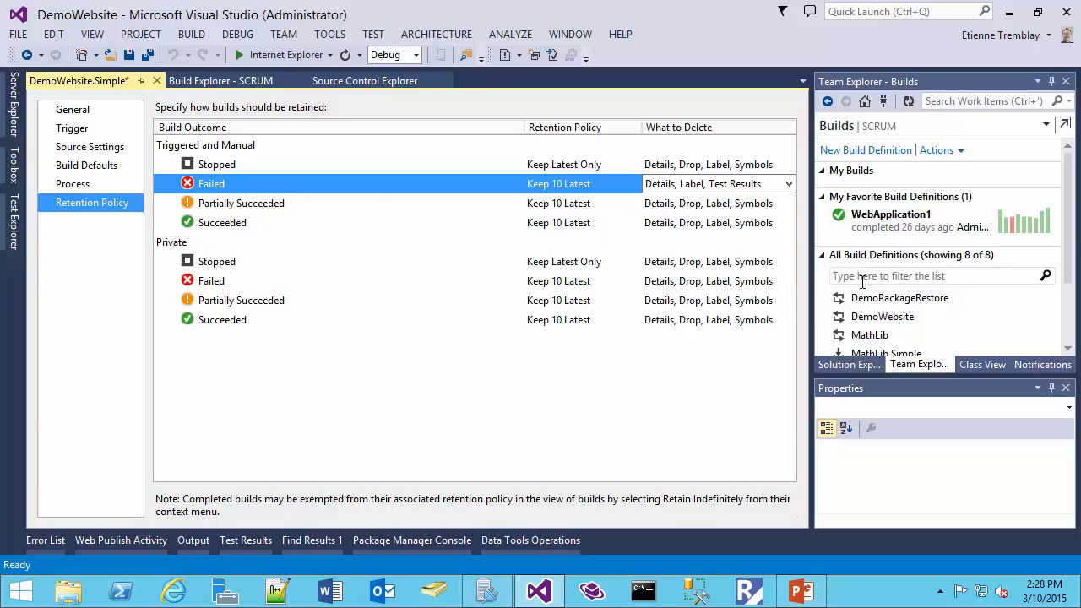
click(130, 56)
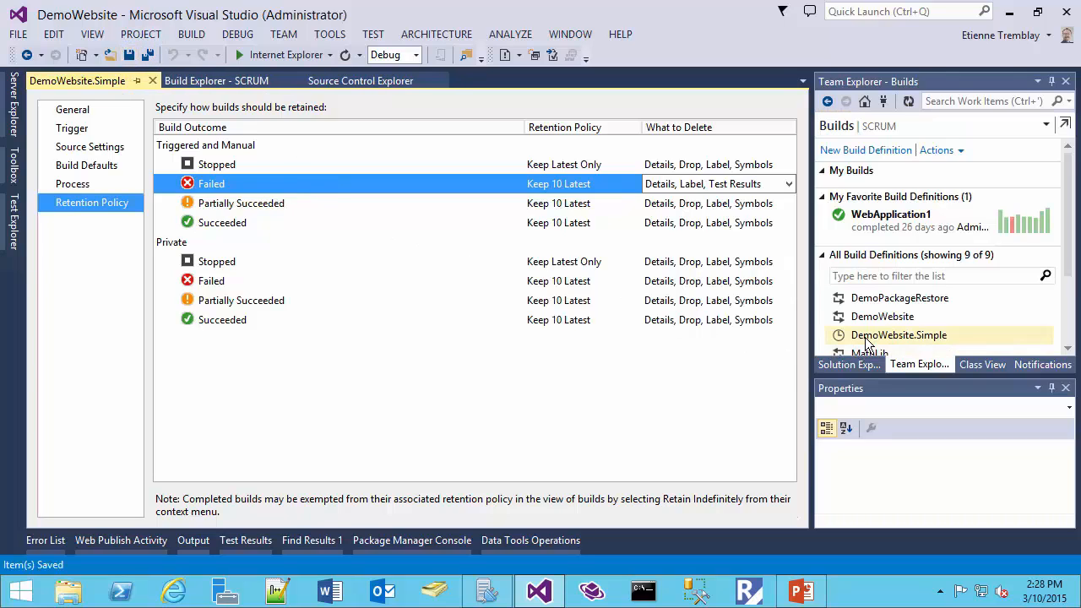
- Start queuing a new build of the DemoWebsite.Simple definition, with Latest sources as what to build
click(866, 338)
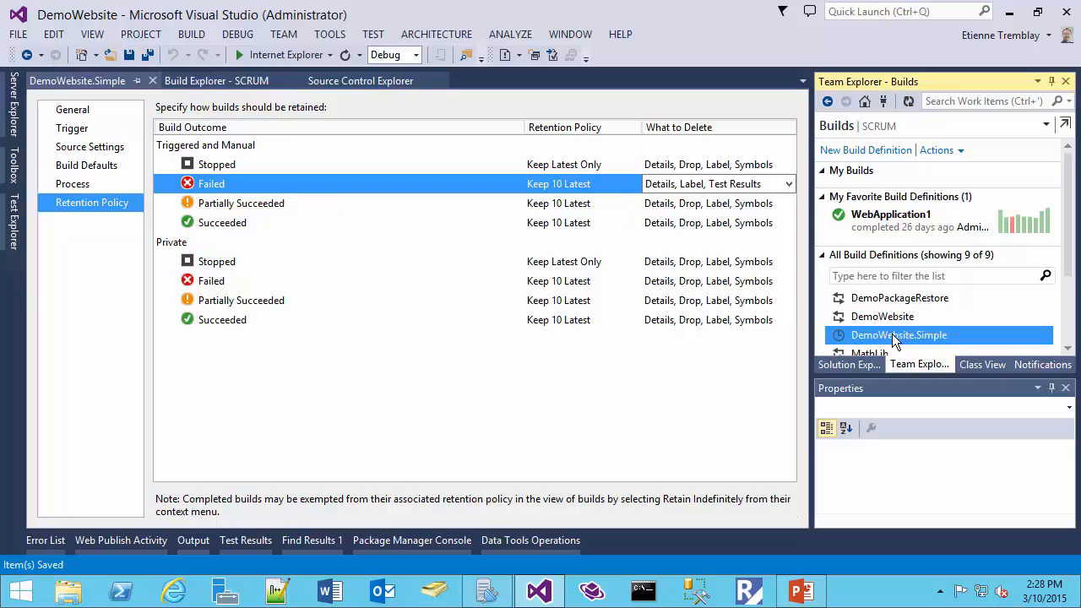
right_click(889, 334)
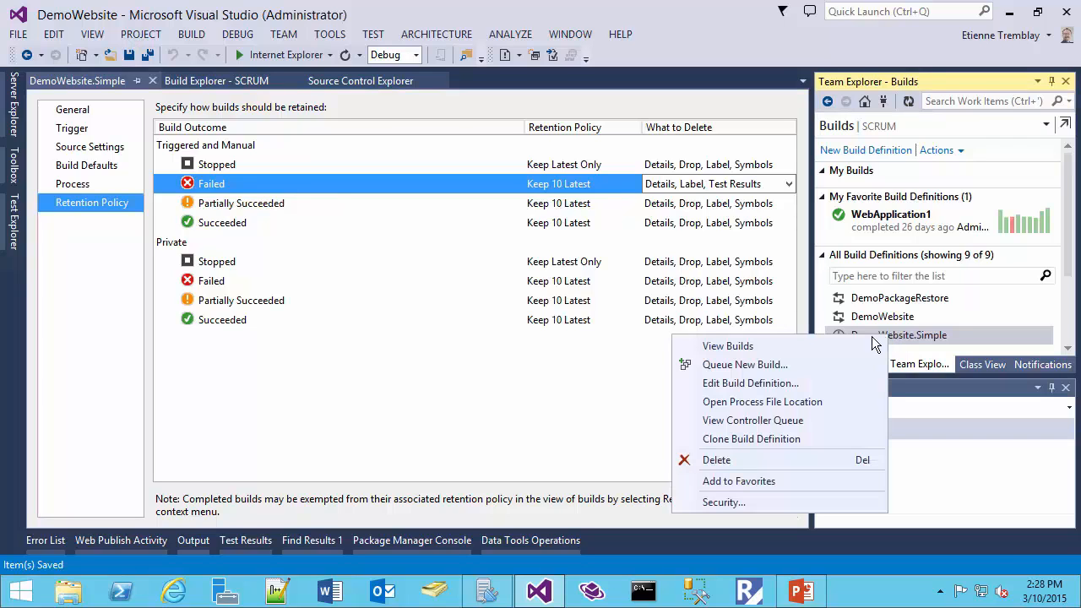
click(830, 364)
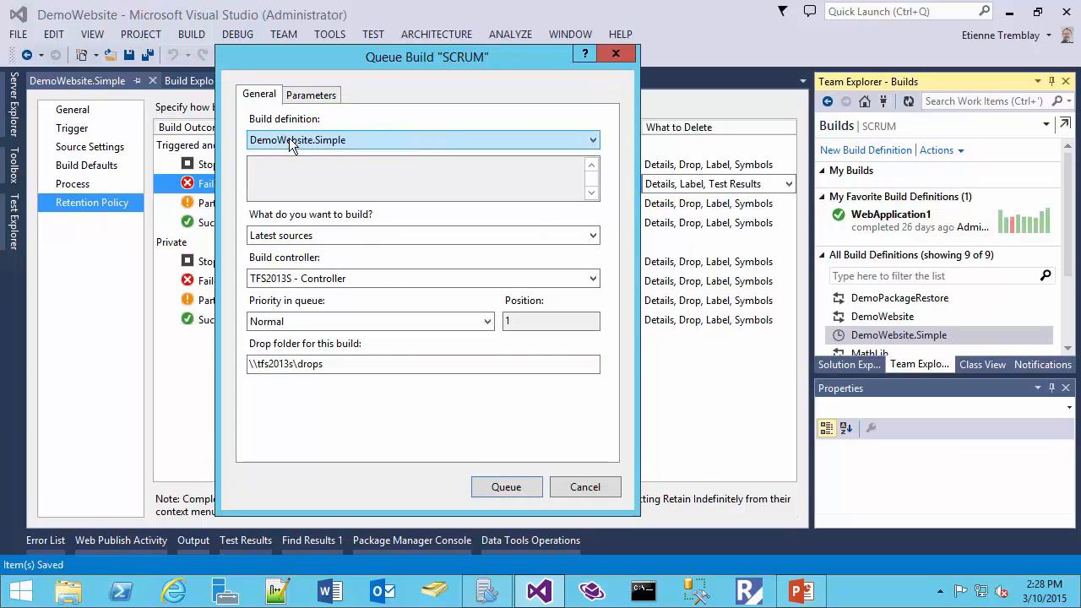
click(303, 234)
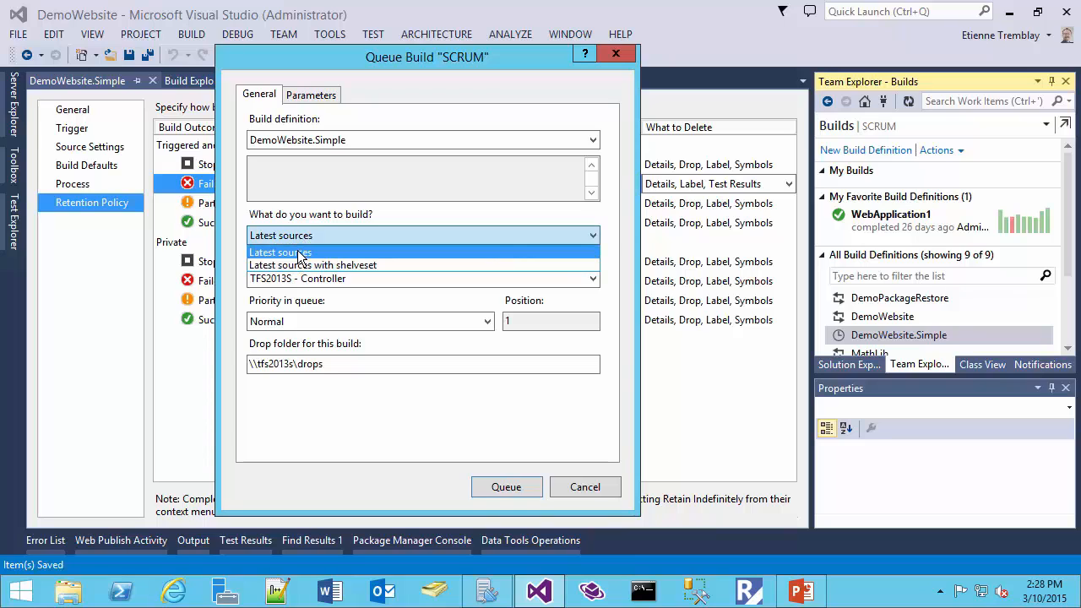
click(296, 252)
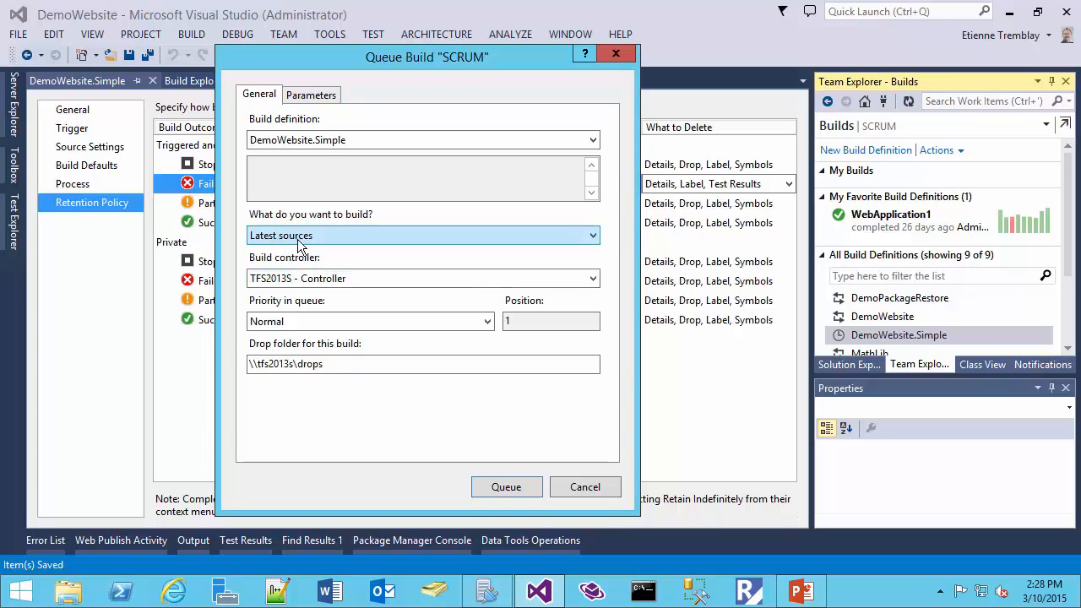
- Keep the queue priority at Normal, review the drop folder and build process parameters, and queue the build
click(299, 324)
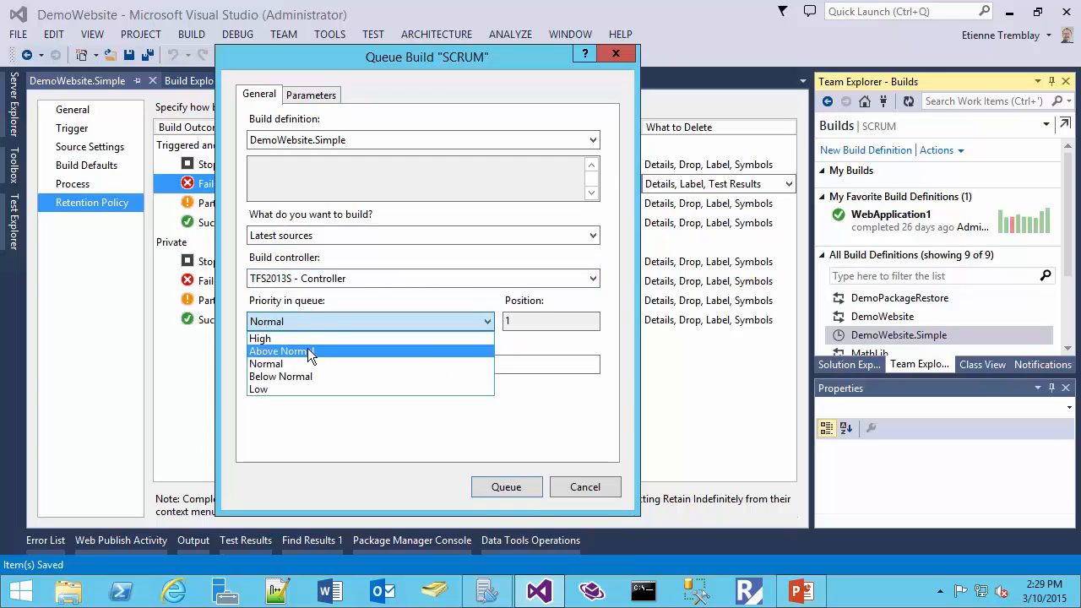
click(309, 319)
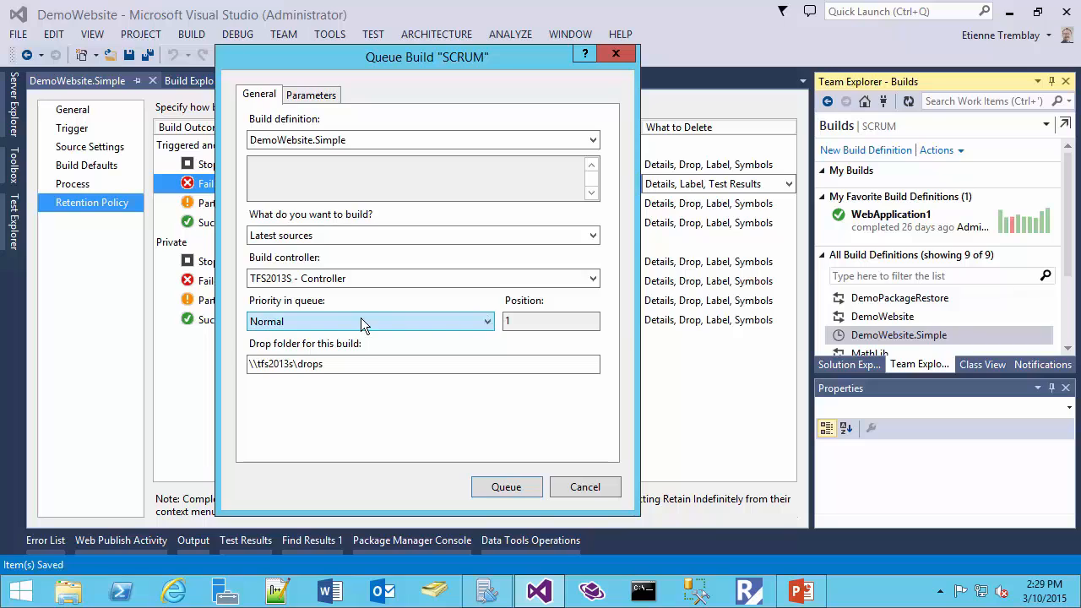
key(Tab)
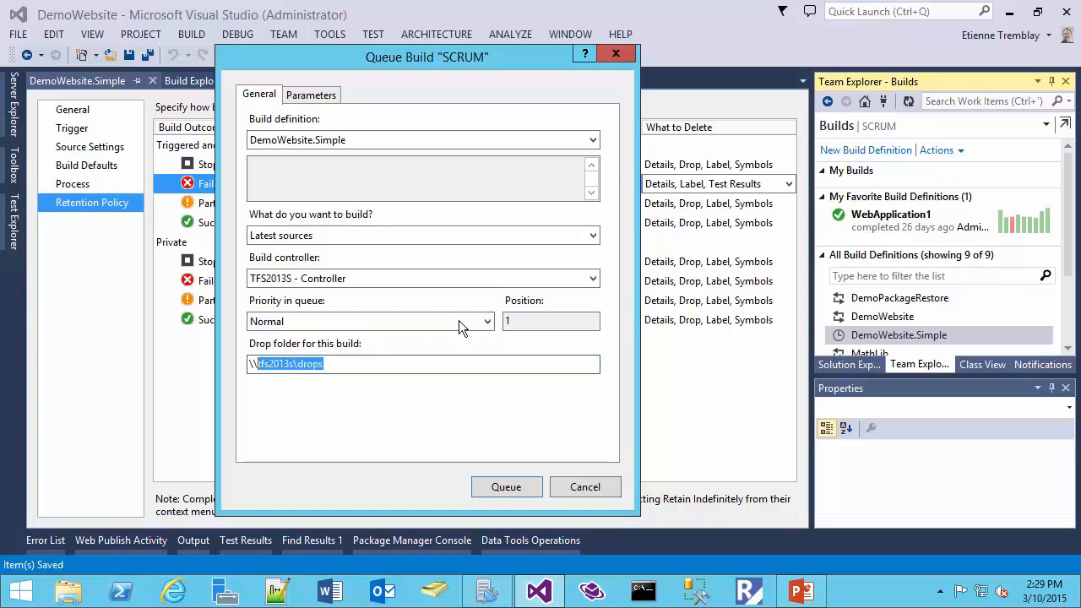
drag(336, 363, 245, 365)
click(312, 96)
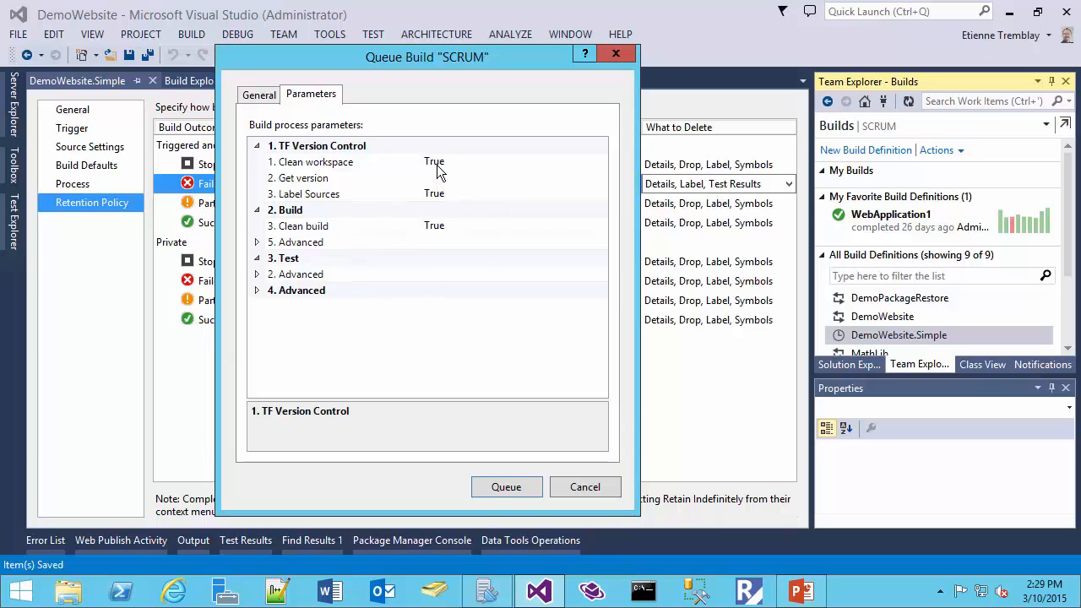
click(507, 487)
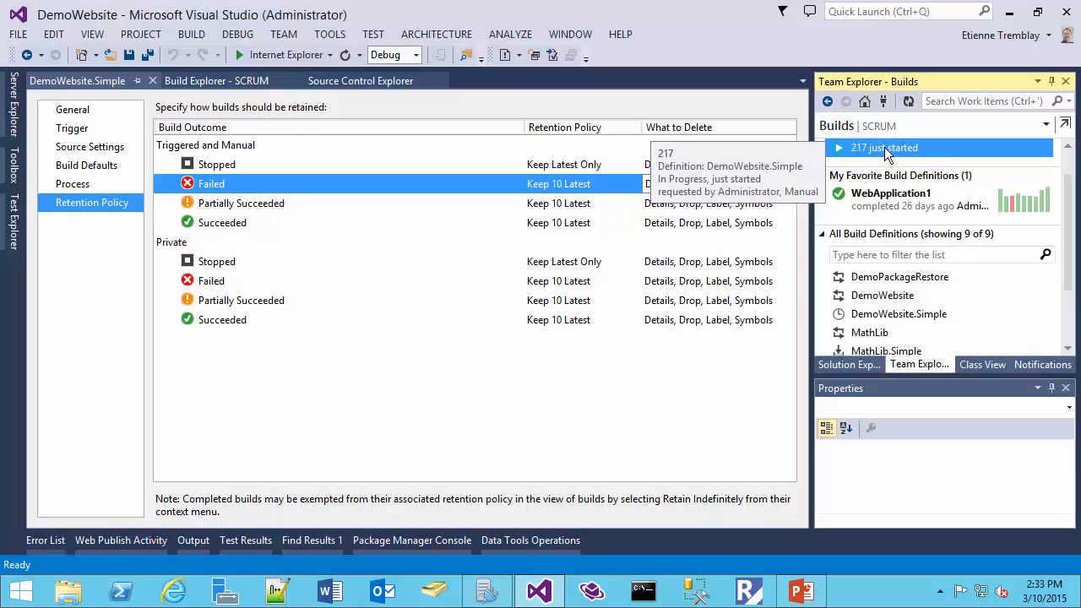
- Open the queued build's report, read the DemoWebsite.sln compile log from the summary, and close the log
double_click(884, 147)
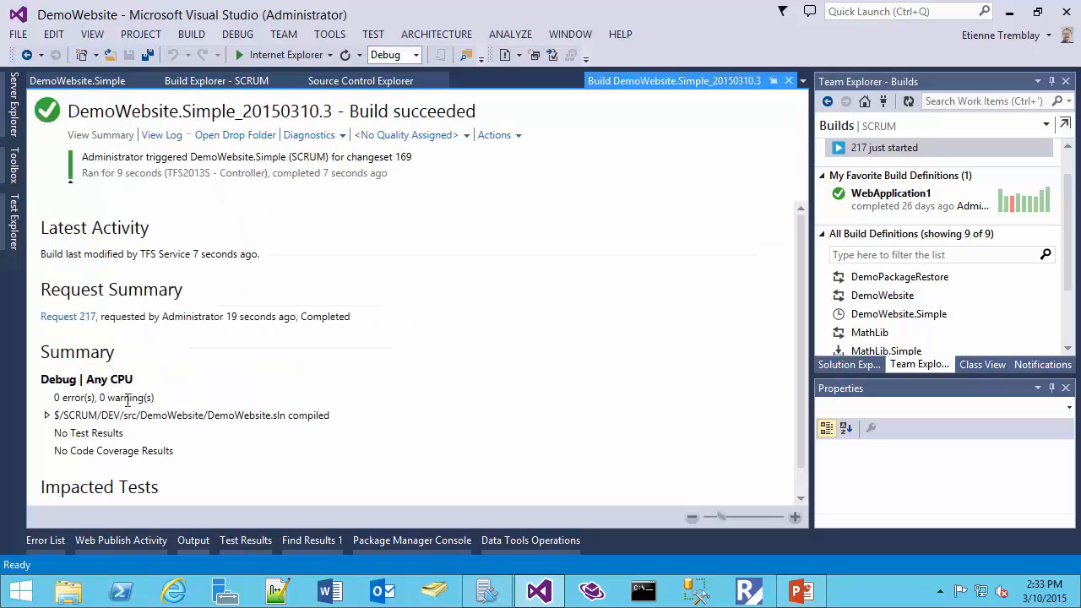
scroll(283, 335, down, 1)
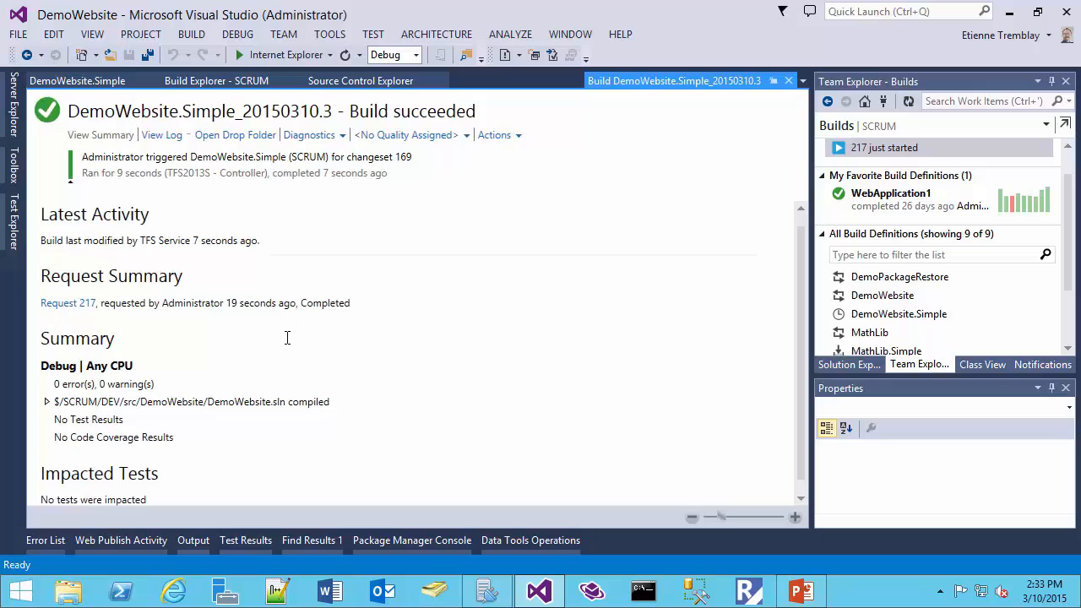
click(48, 389)
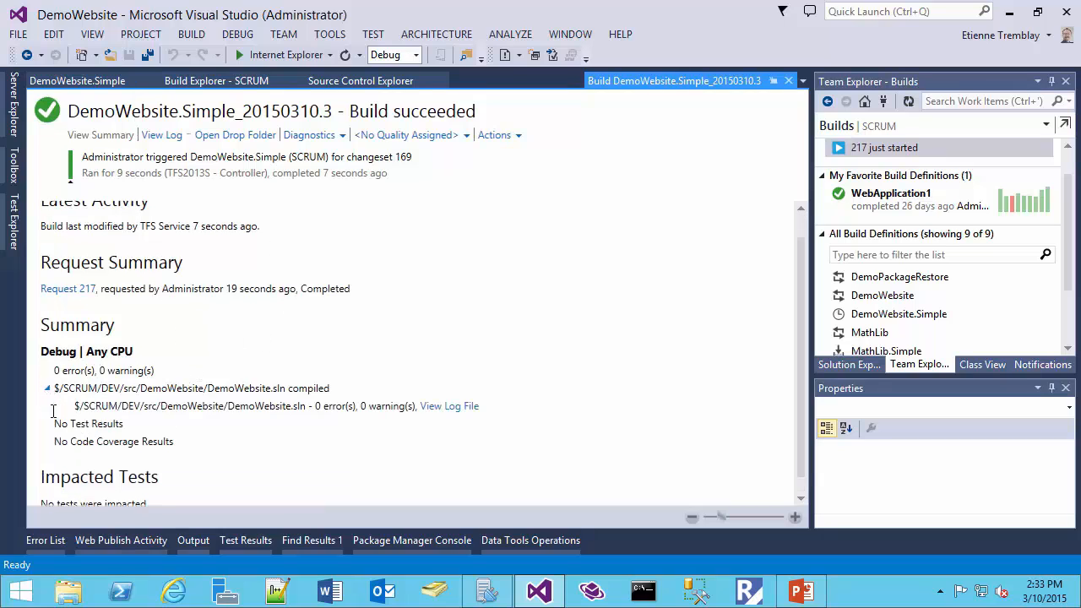
click(438, 407)
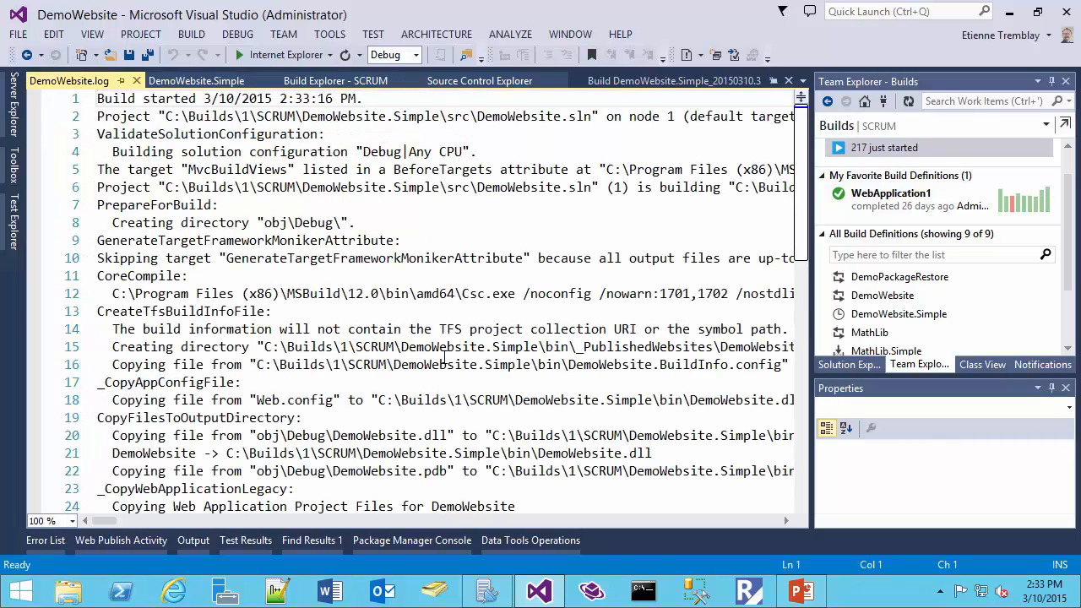
click(800, 326)
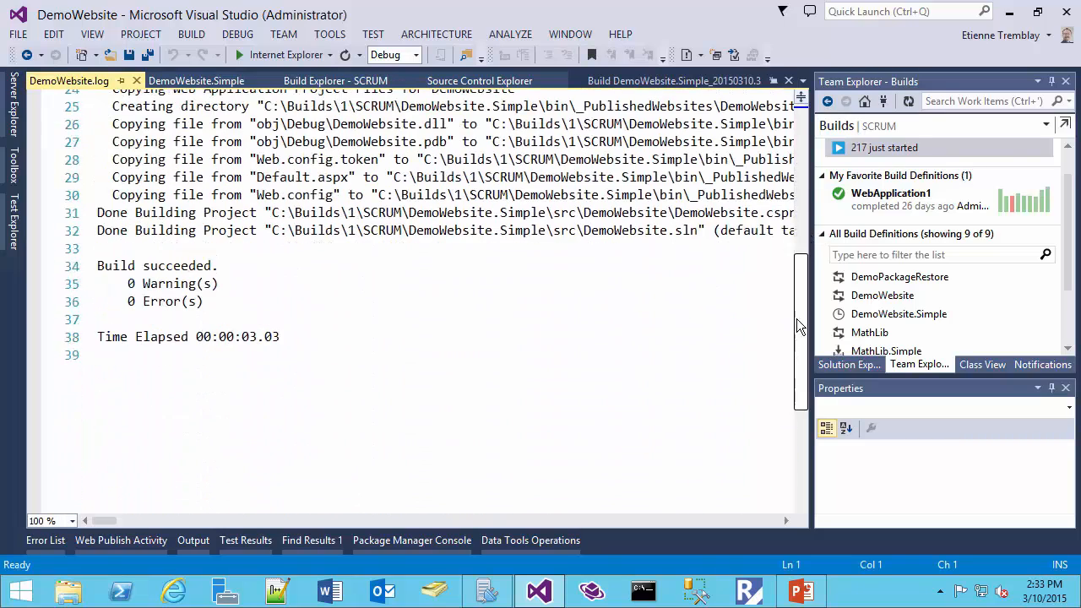
drag(800, 326, 800, 173)
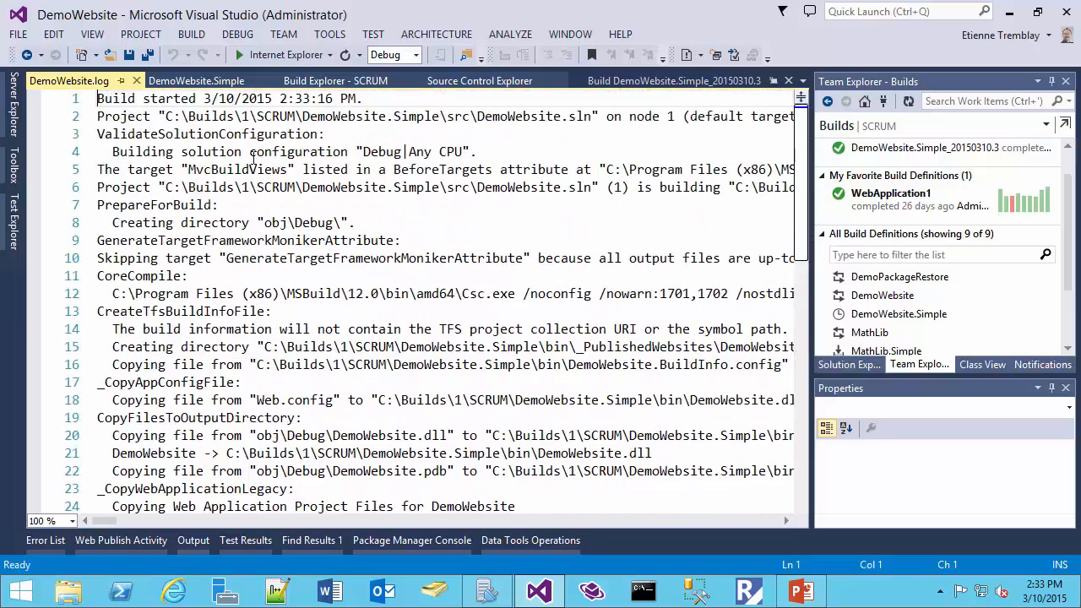
click(136, 80)
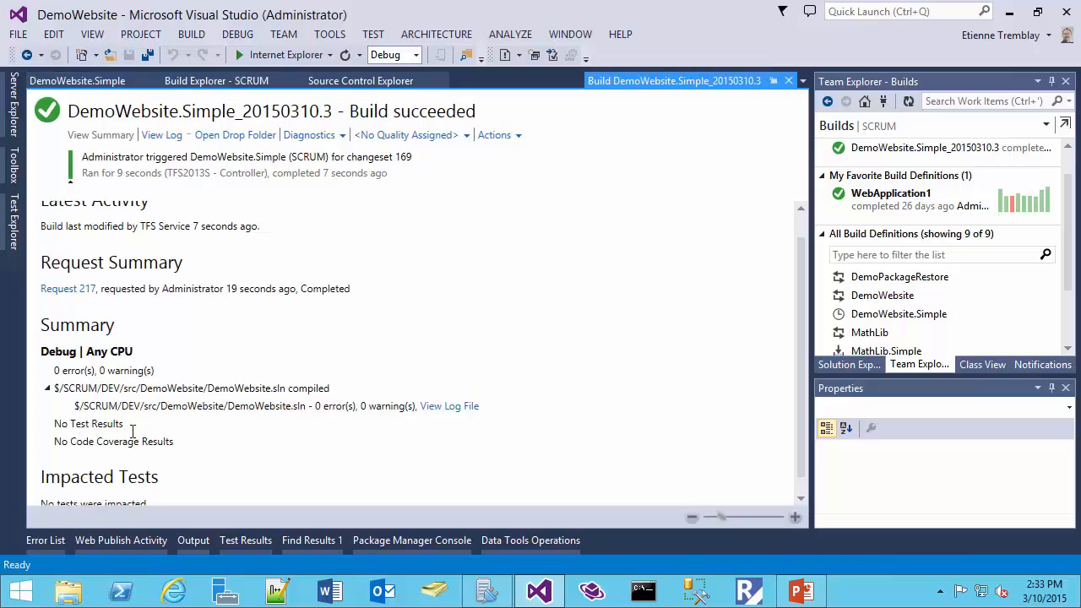
- Examine the code coverage and impacted tests entries in the build summary, and review the build's activity log
drag(56, 441, 275, 453)
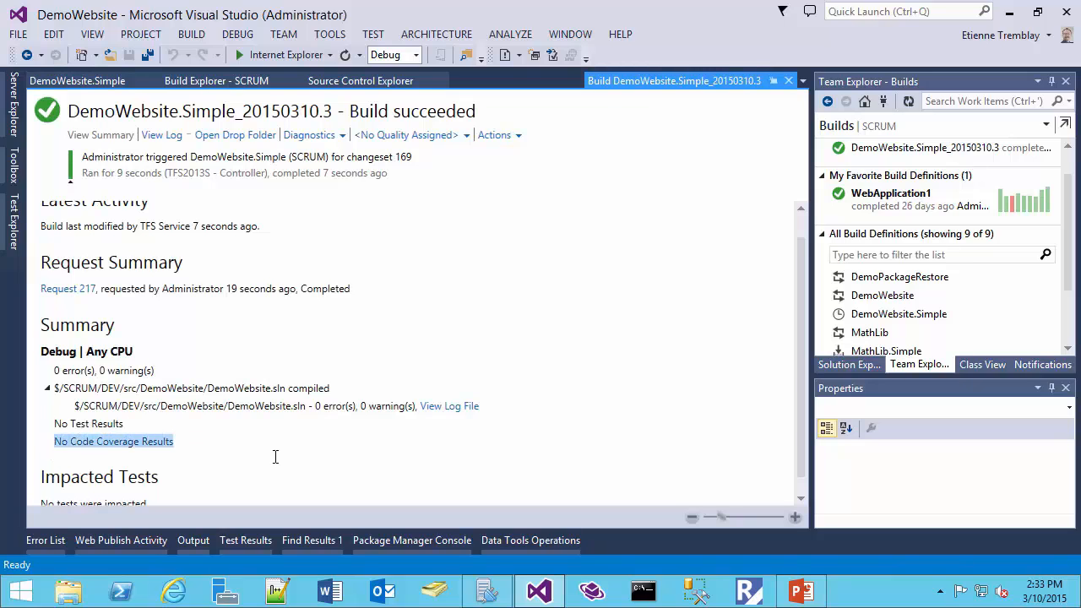
scroll(276, 460, down, 1)
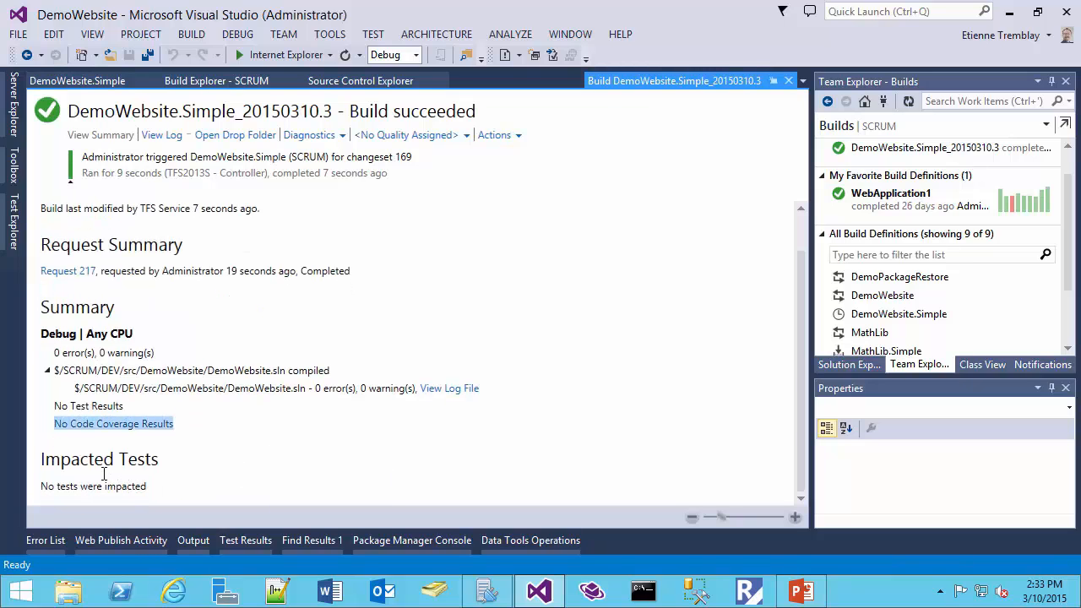
scroll(203, 380, up, 2)
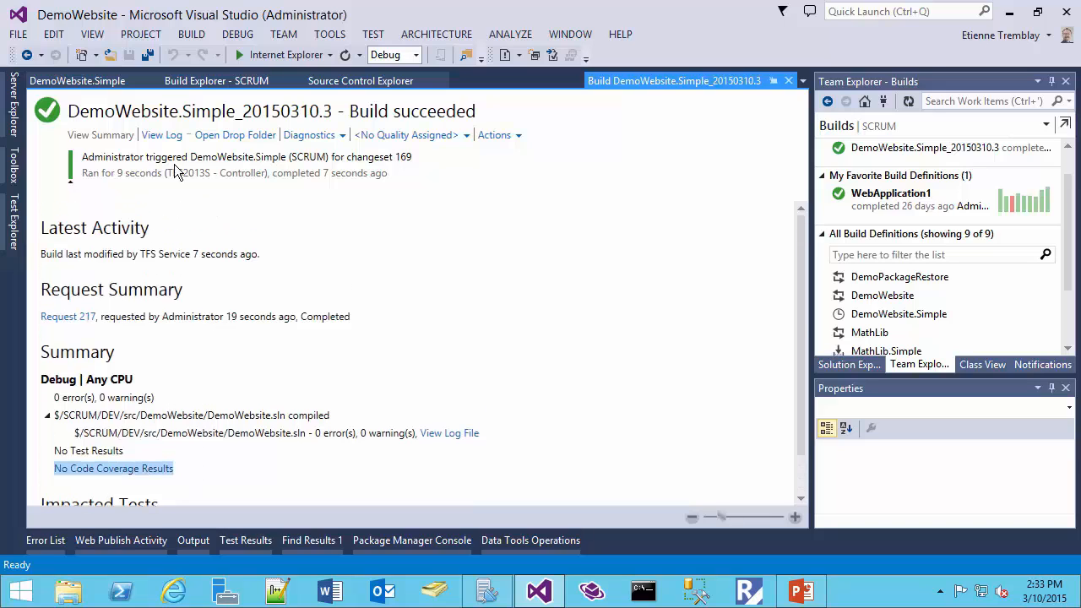
click(162, 135)
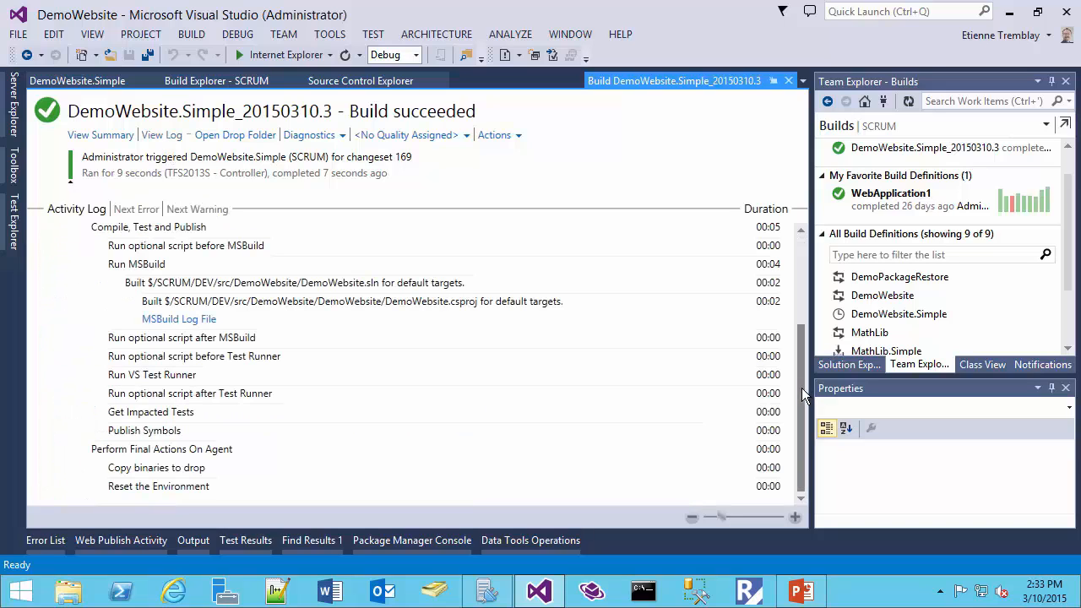
drag(802, 387, 792, 267)
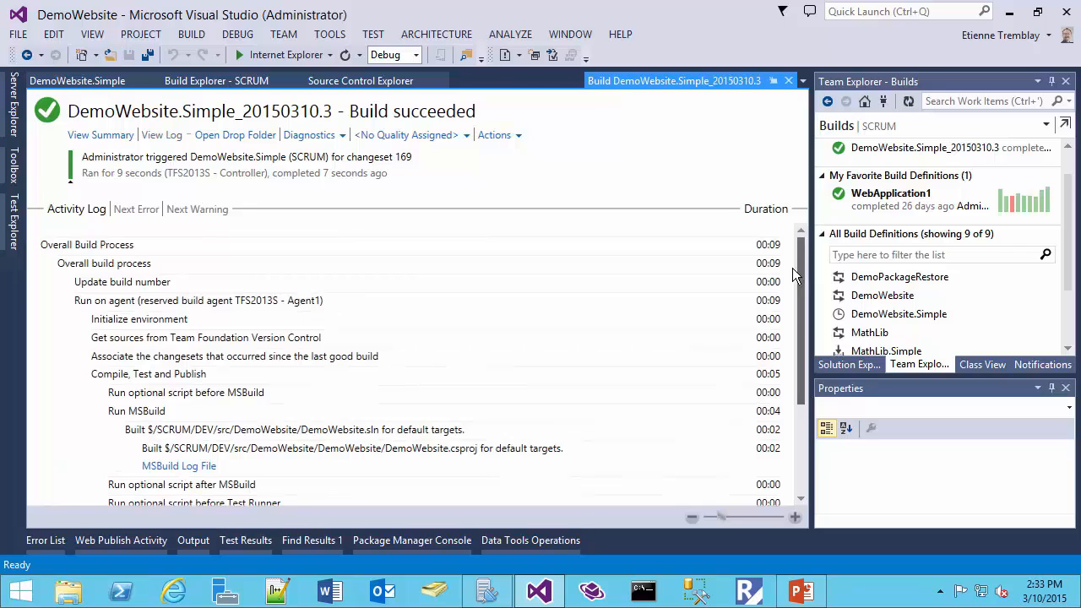
- Review the rest of the activity log, and open the build's drop folder to examine the DemoWebsite.dll output
drag(785, 337, 787, 440)
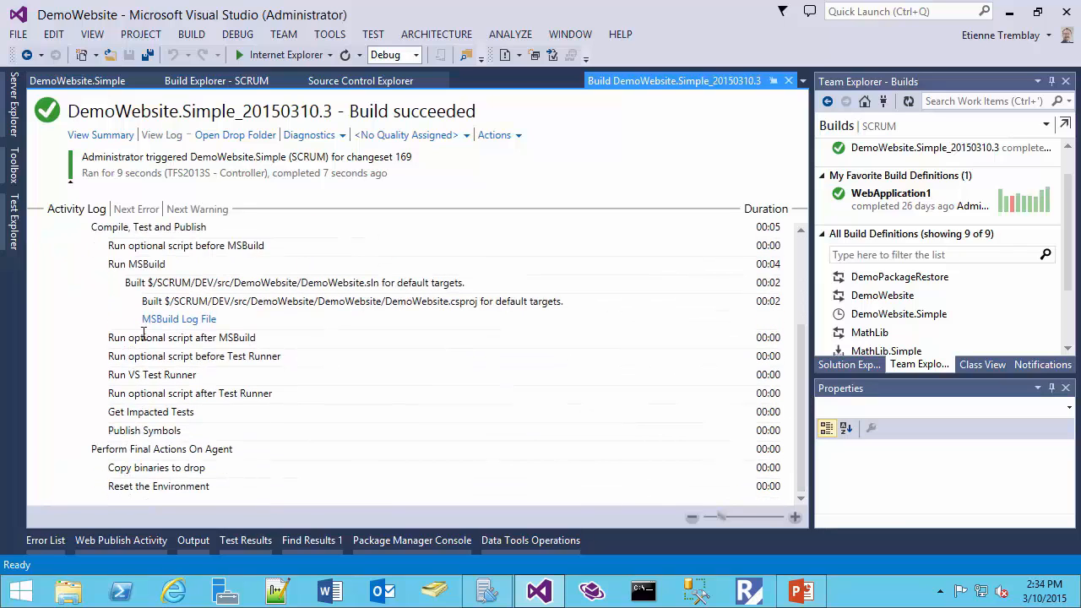
click(226, 137)
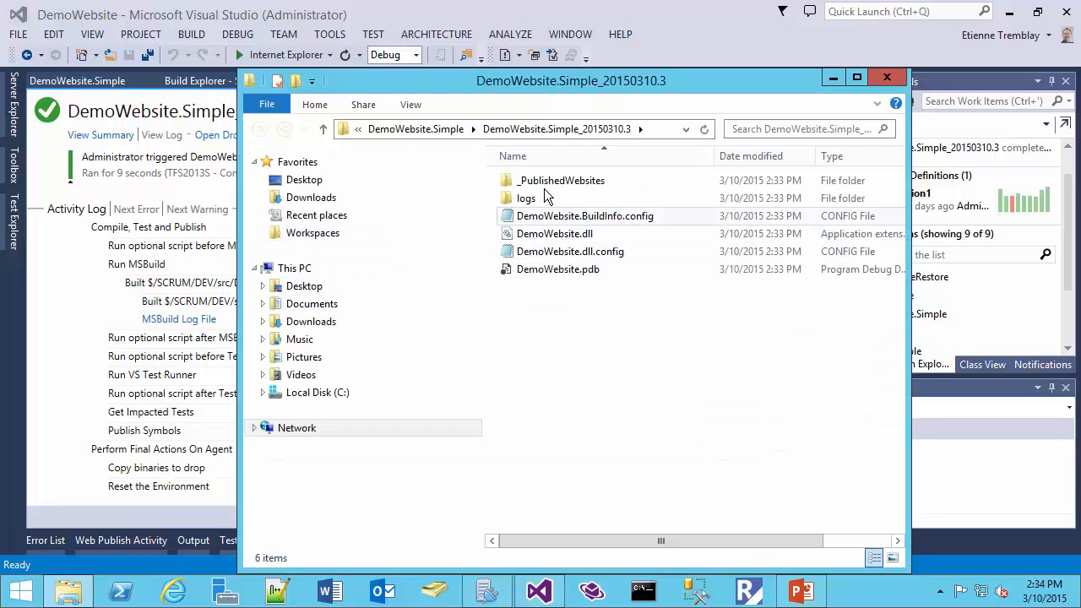
click(562, 235)
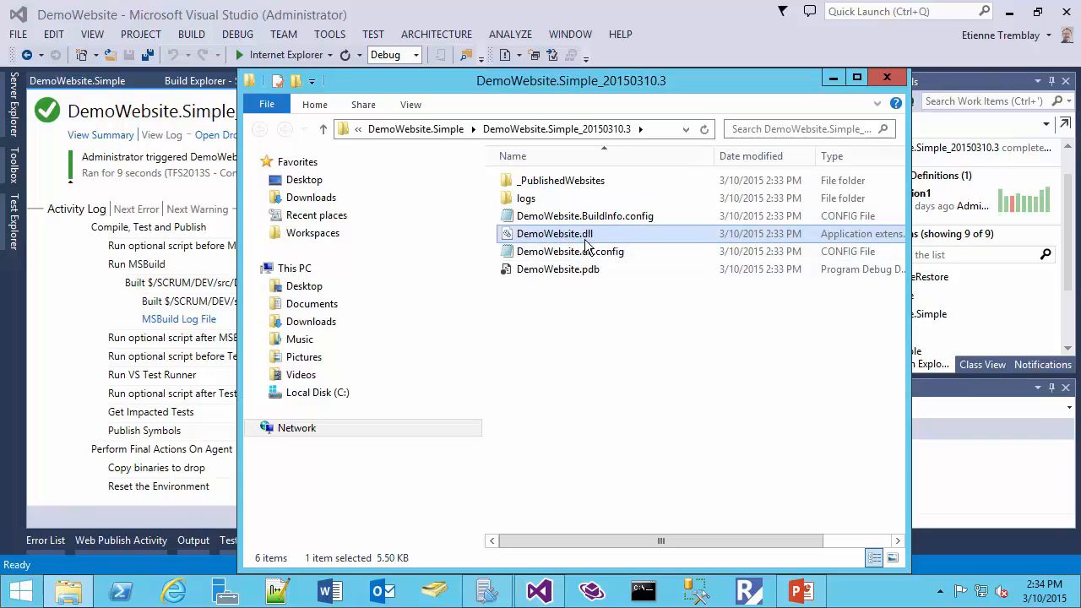
- Examine the published DemoWebsite folder inside _PublishedWebsites, including Default.aspx, Web.config and the bin subfolder, and close the folder window
click(550, 184)
double_click(531, 186)
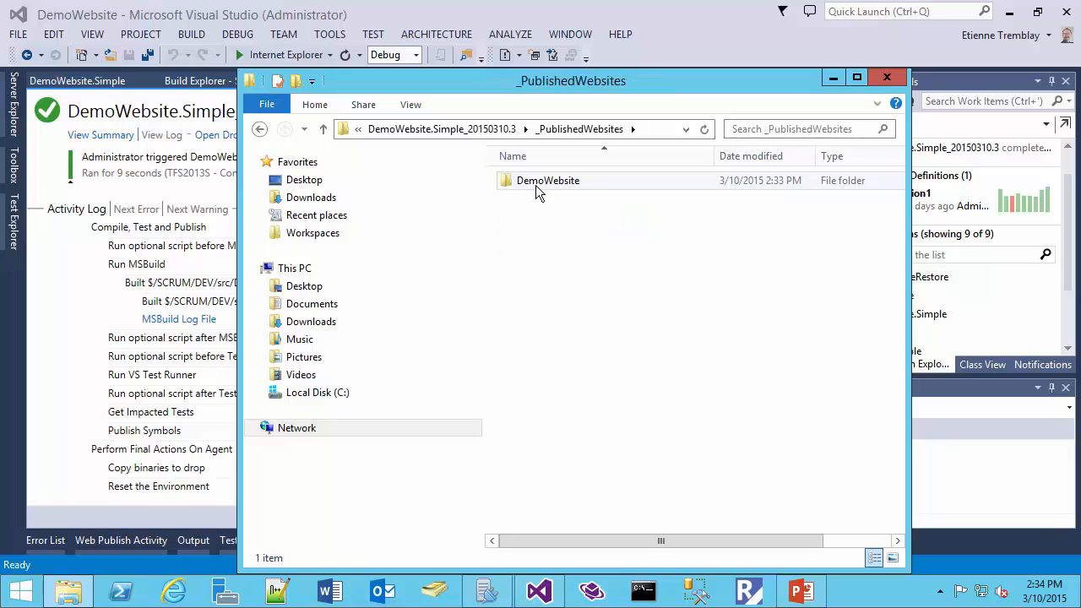
double_click(540, 191)
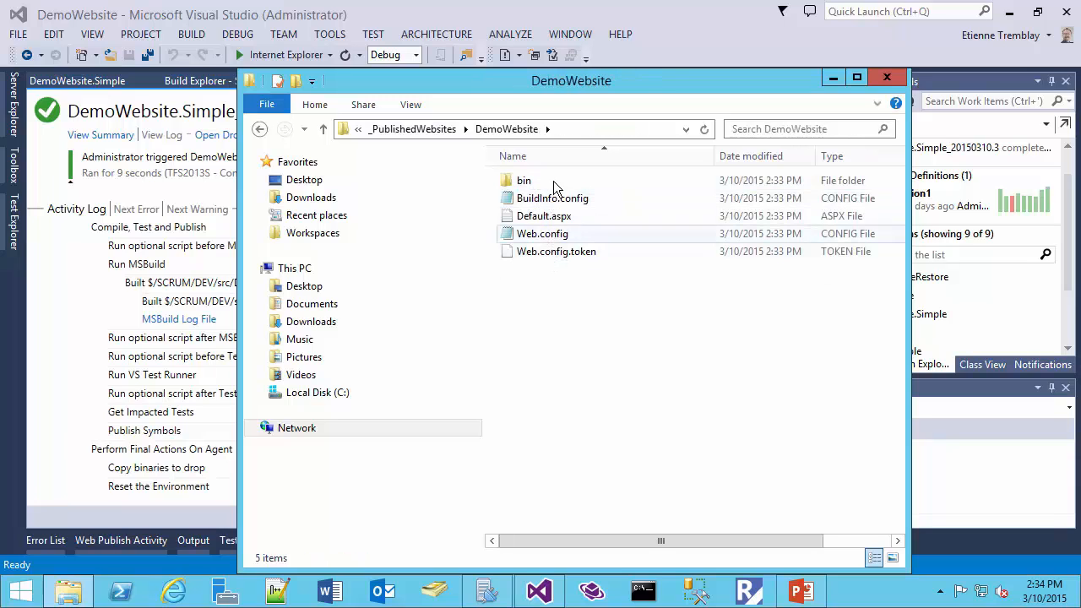
click(548, 219)
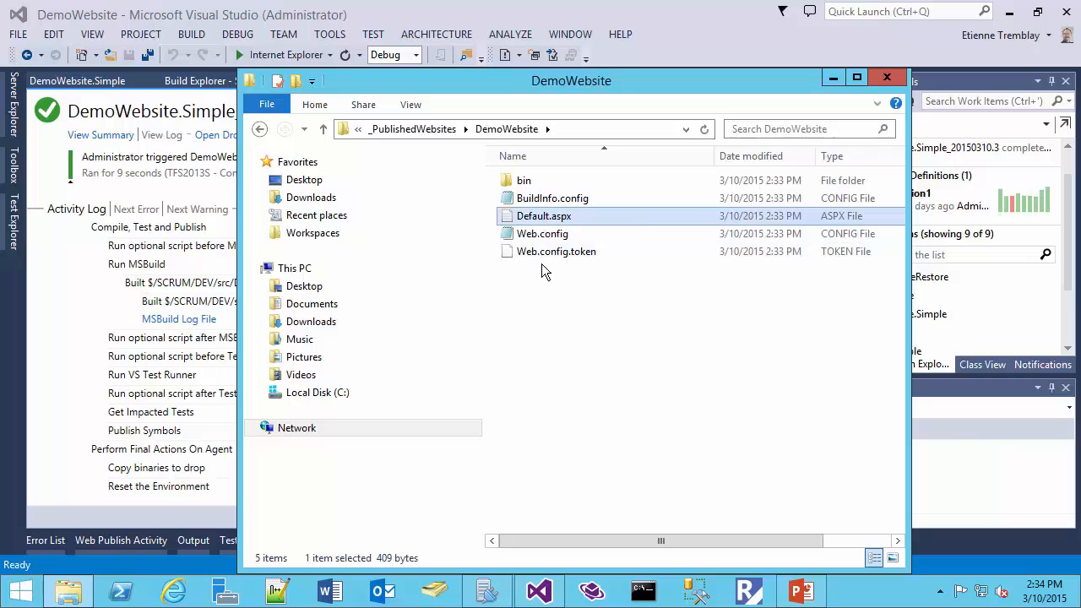
click(542, 234)
click(530, 180)
double_click(531, 180)
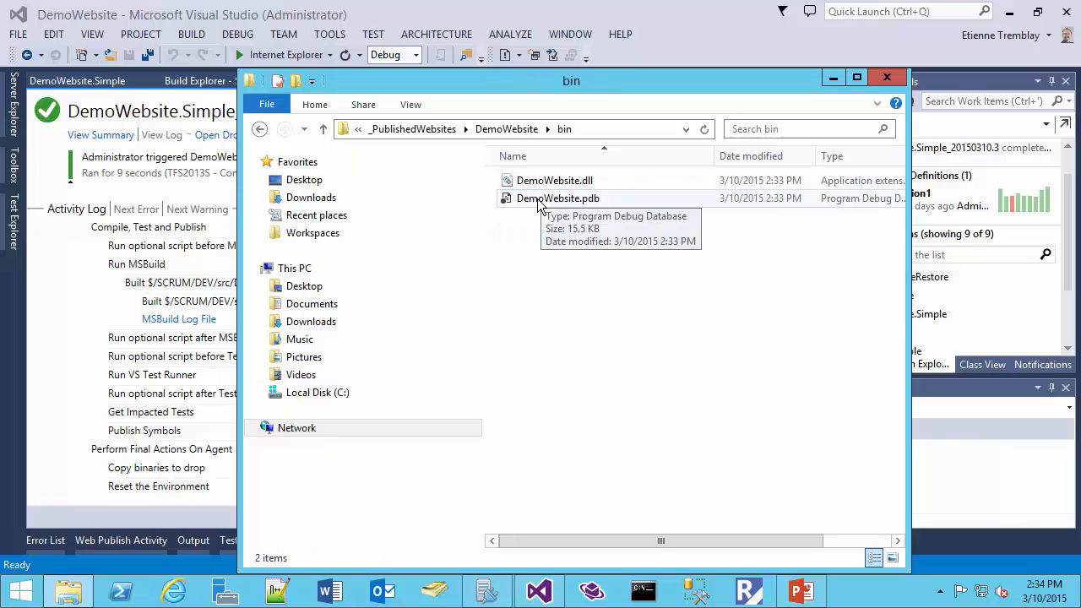
drag(499, 85, 426, 84)
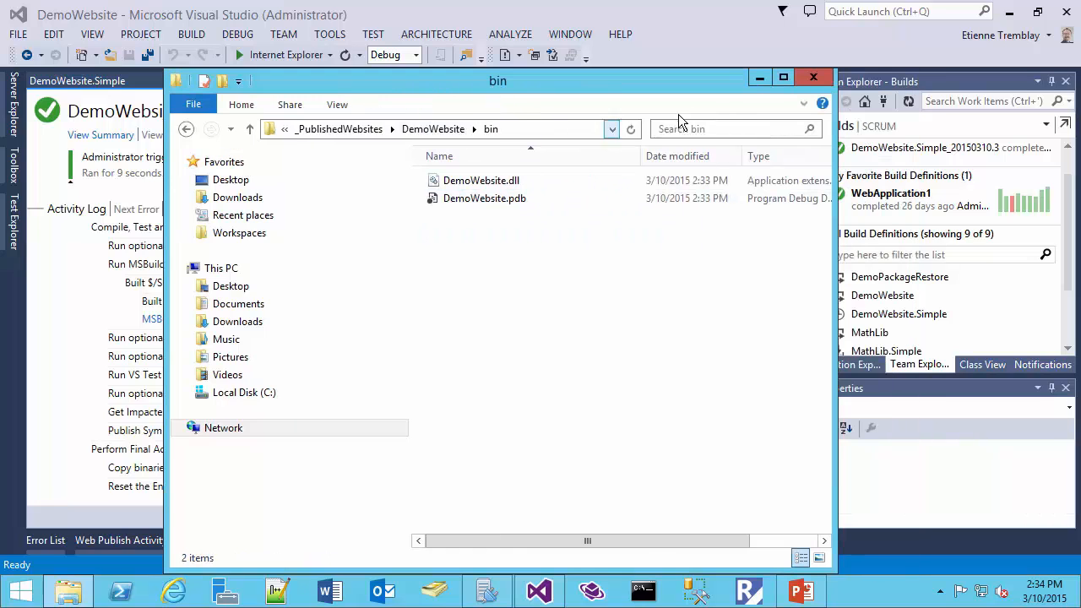
click(809, 78)
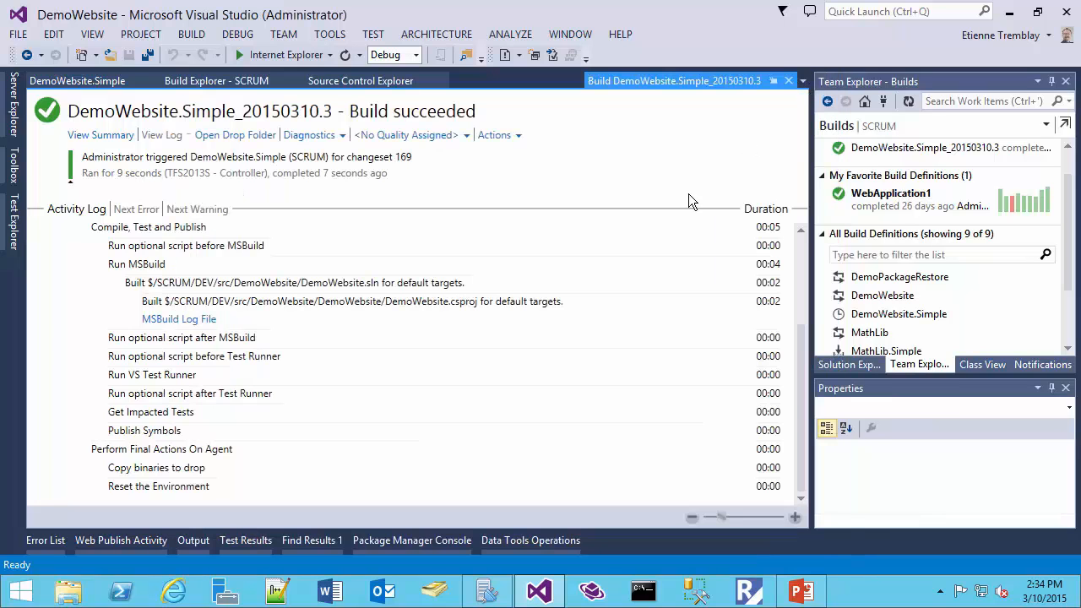
- Review the build quality choices and the actions available for the build, including Retain Indefinitely
click(413, 138)
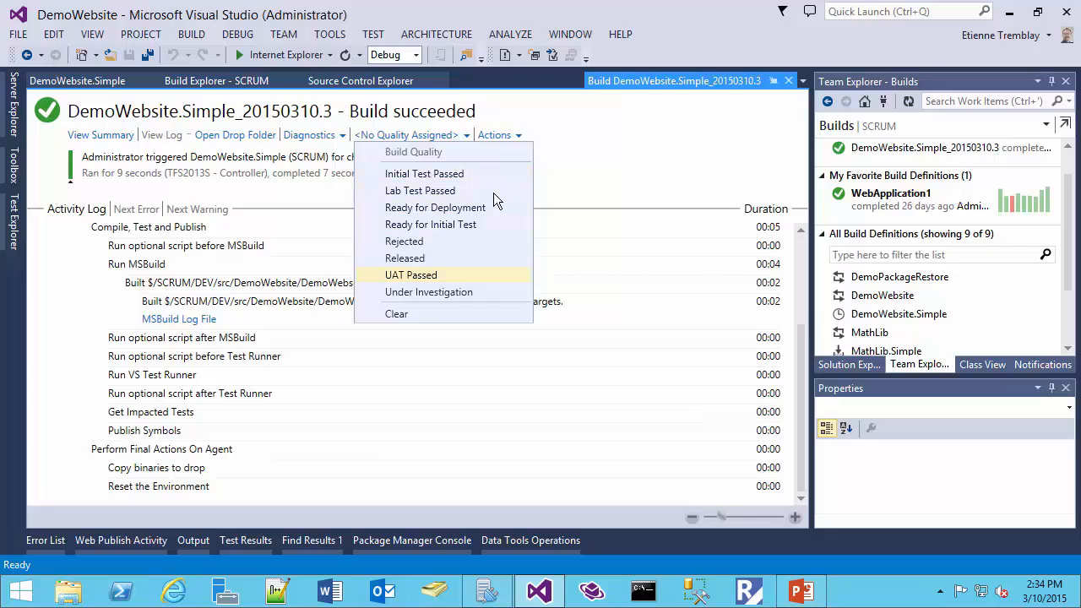
click(560, 143)
click(497, 135)
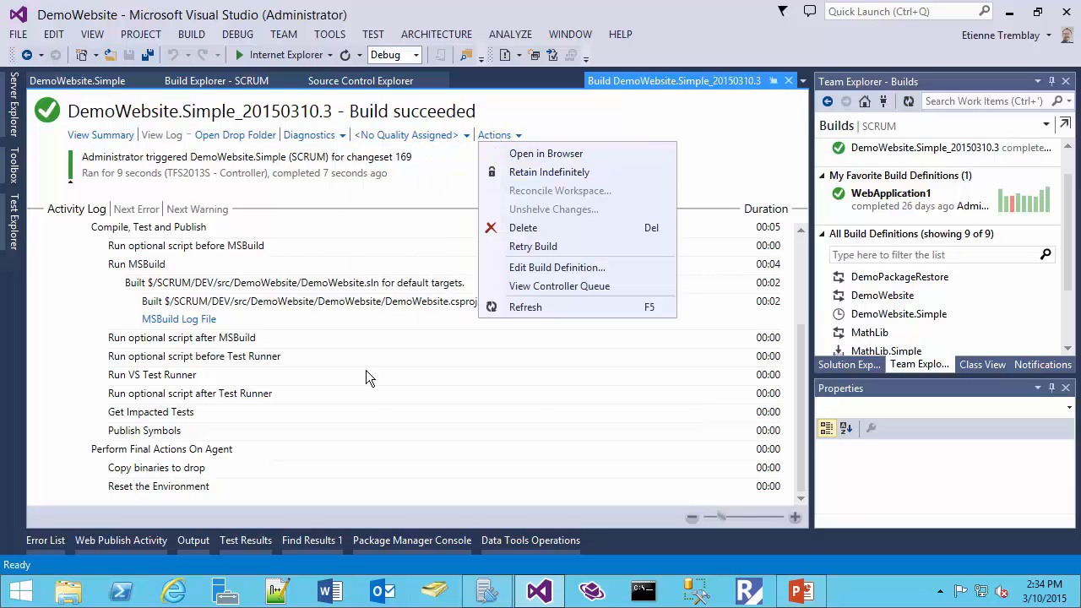
click(529, 172)
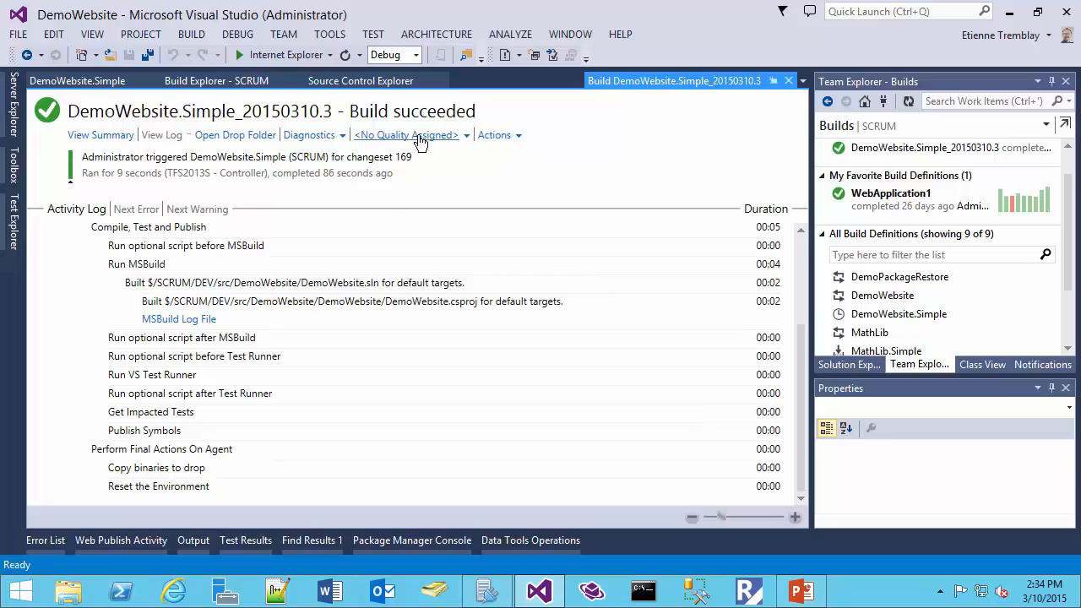
- Open the build's diagnostic logs folder, examine the DemoWebsite.log entry, and close the folder
click(324, 136)
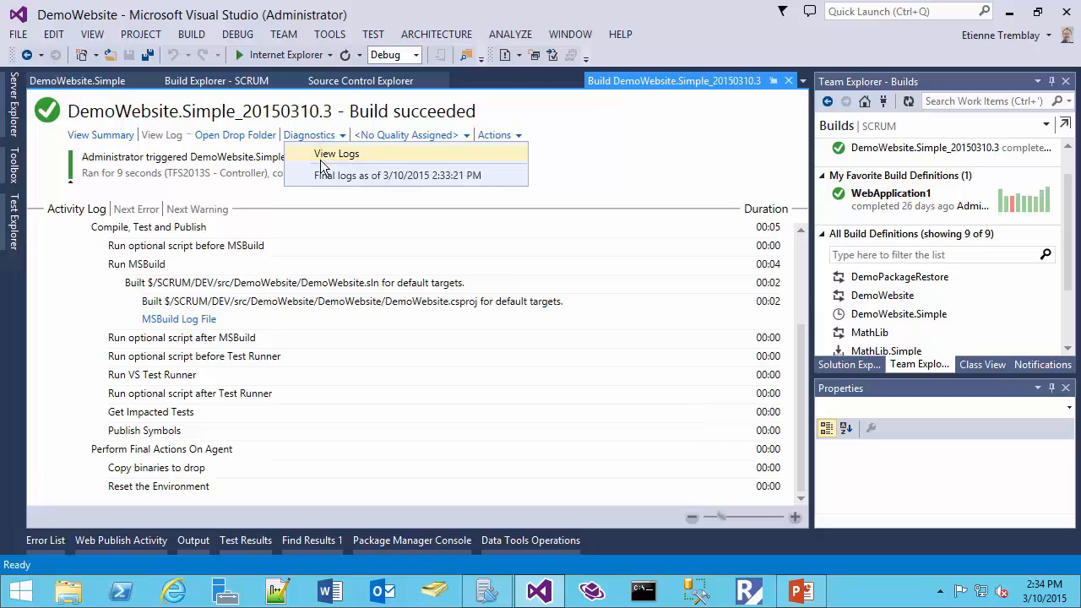
click(334, 155)
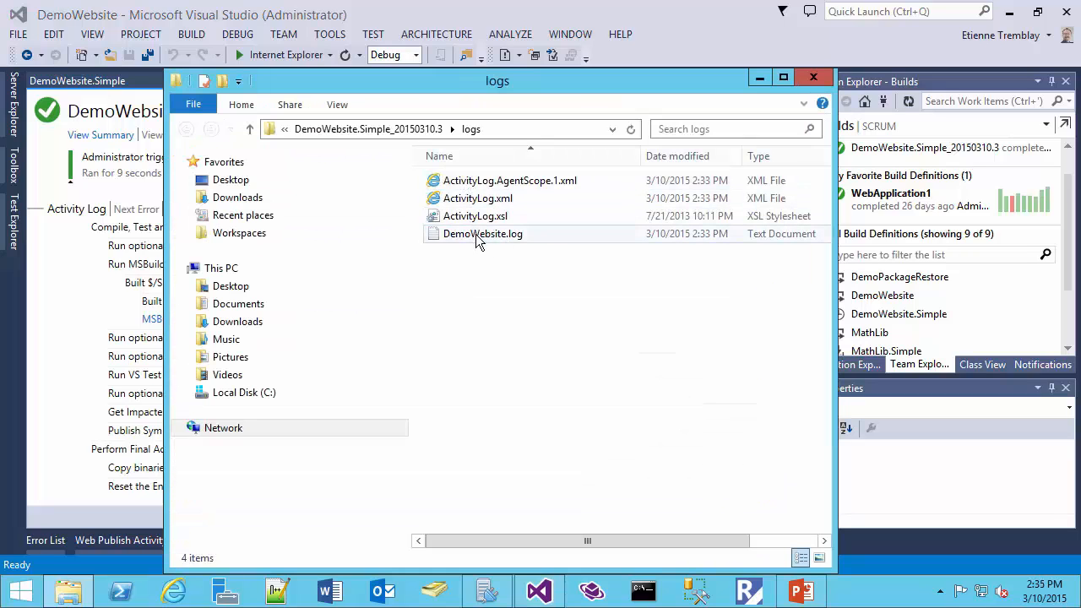
click(492, 243)
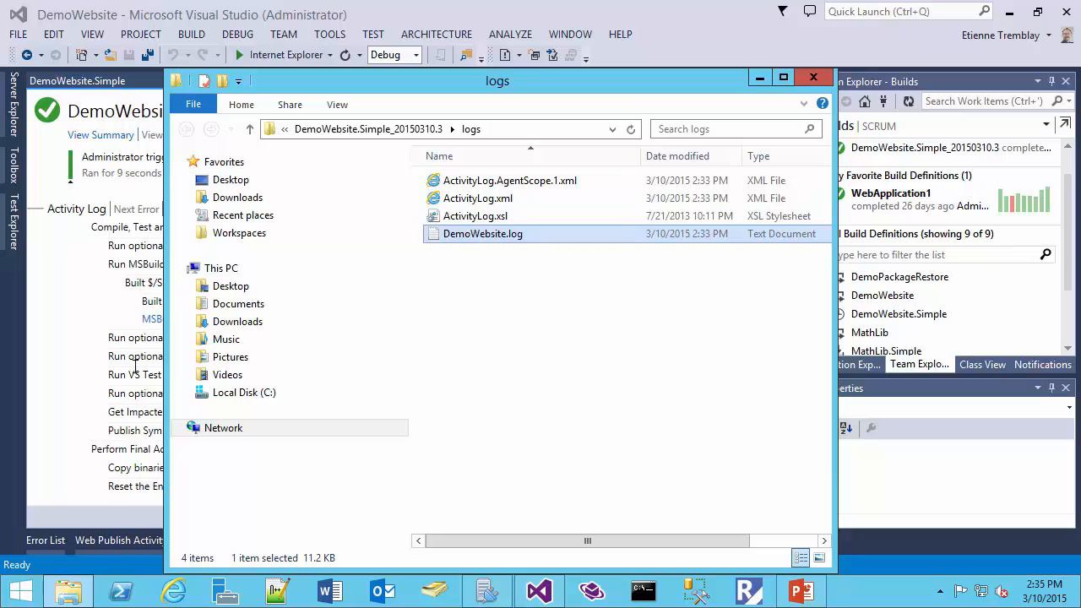
click(800, 76)
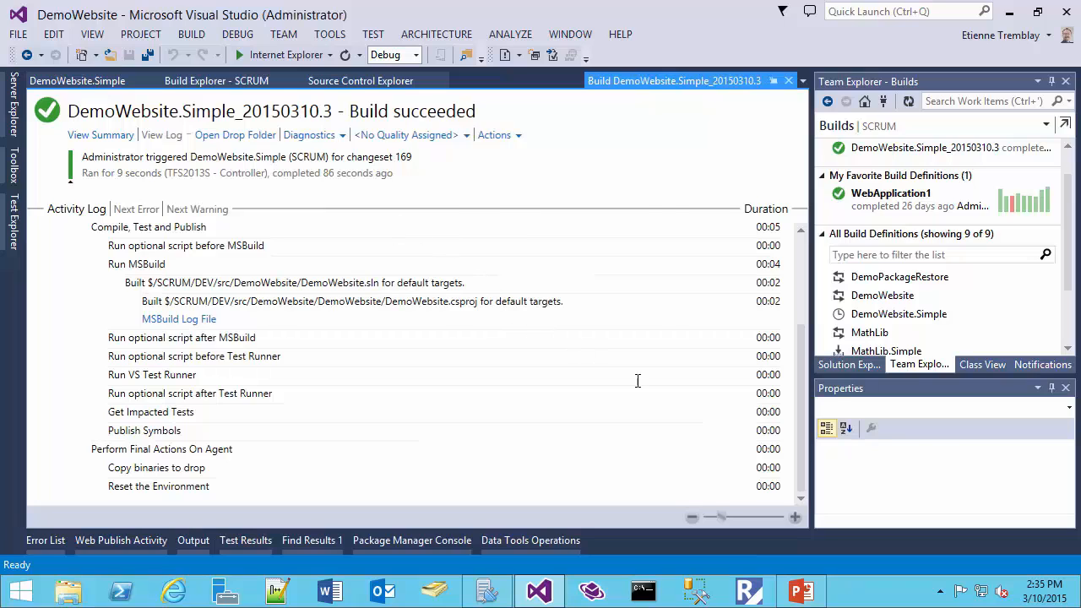
- Switch to the PowerPoint presentation to show the Conclusion slide
click(803, 596)
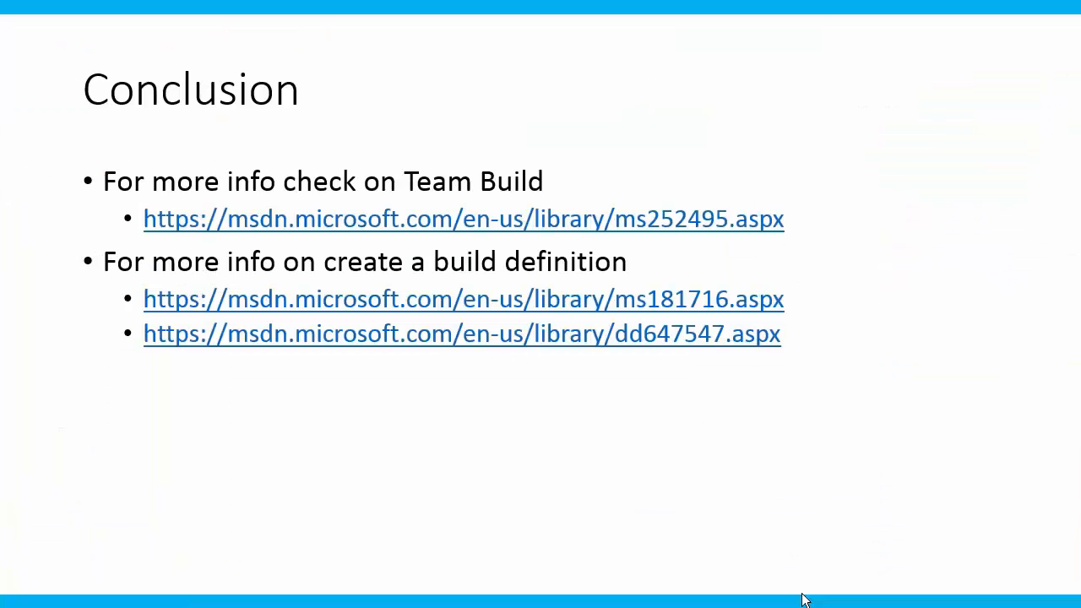